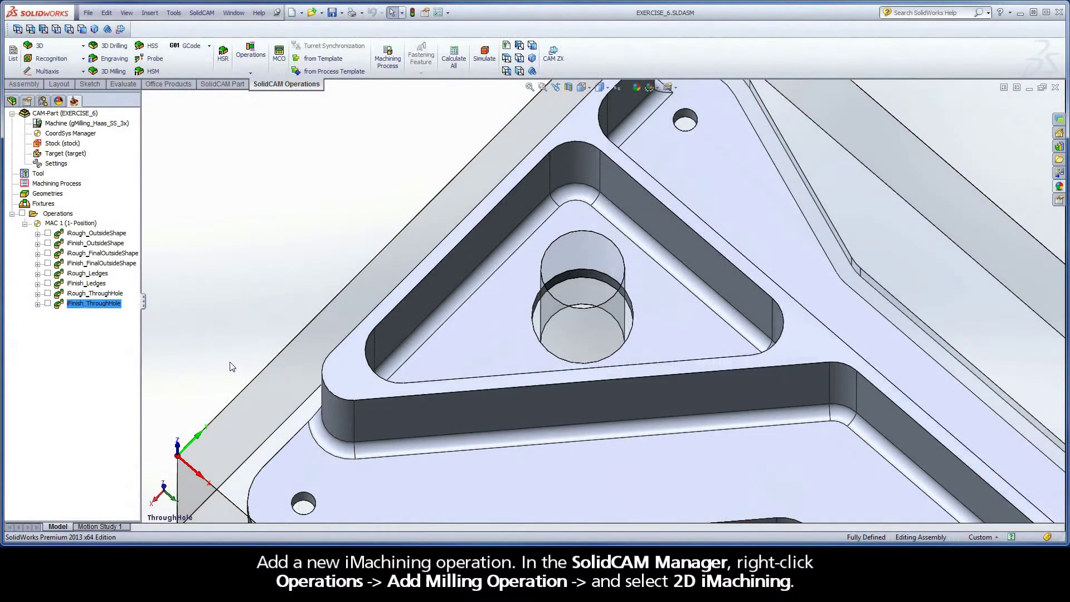
- Add a 2D iMachining roughing operation and start a new geometry, contour4
right_click(57, 216)
mouse_move(141, 238)
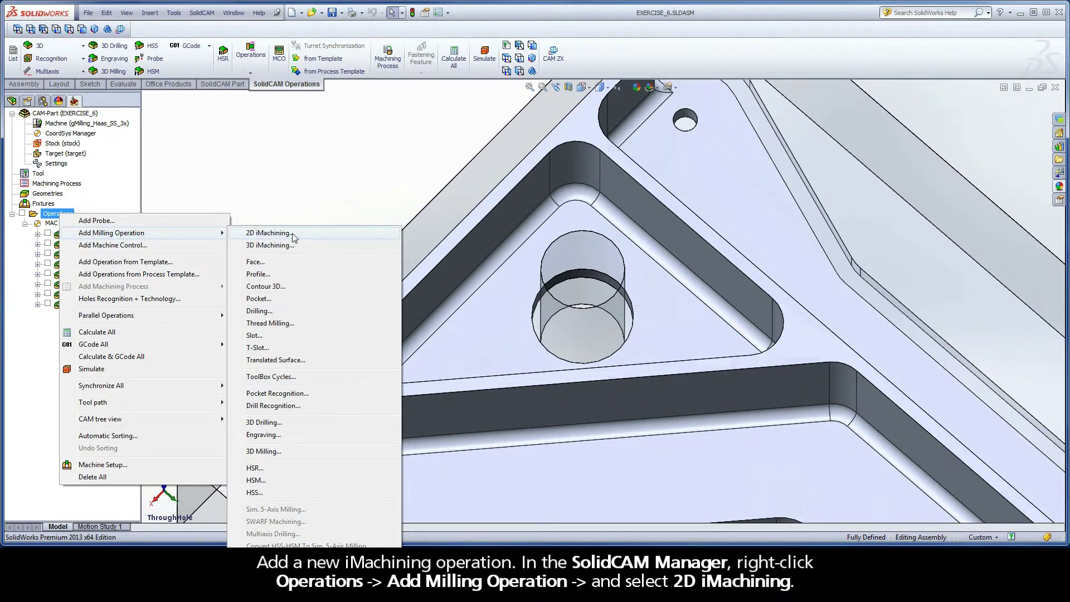
left_click(269, 233)
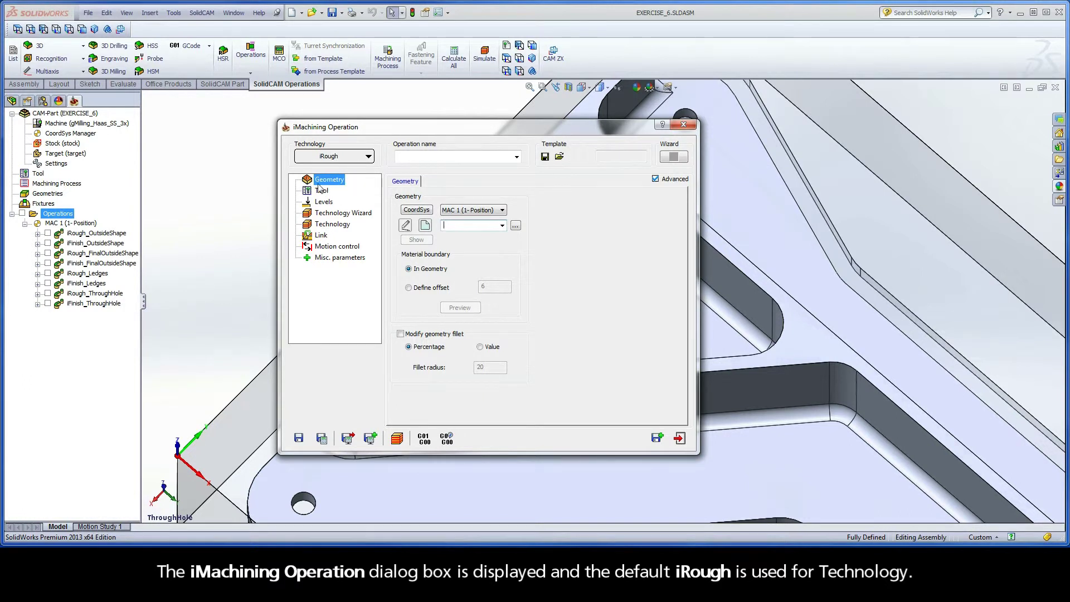
left_click(426, 226)
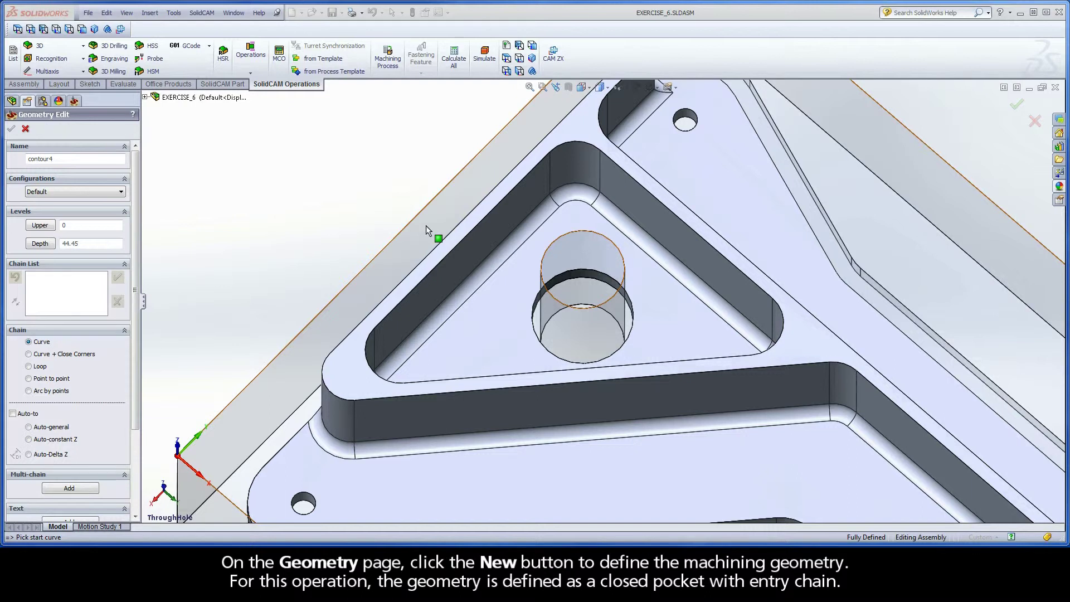
- Chain the triangular pocket edge with Auto-constant Z, and add the through-hole edge as an open chain
left_click(747, 280)
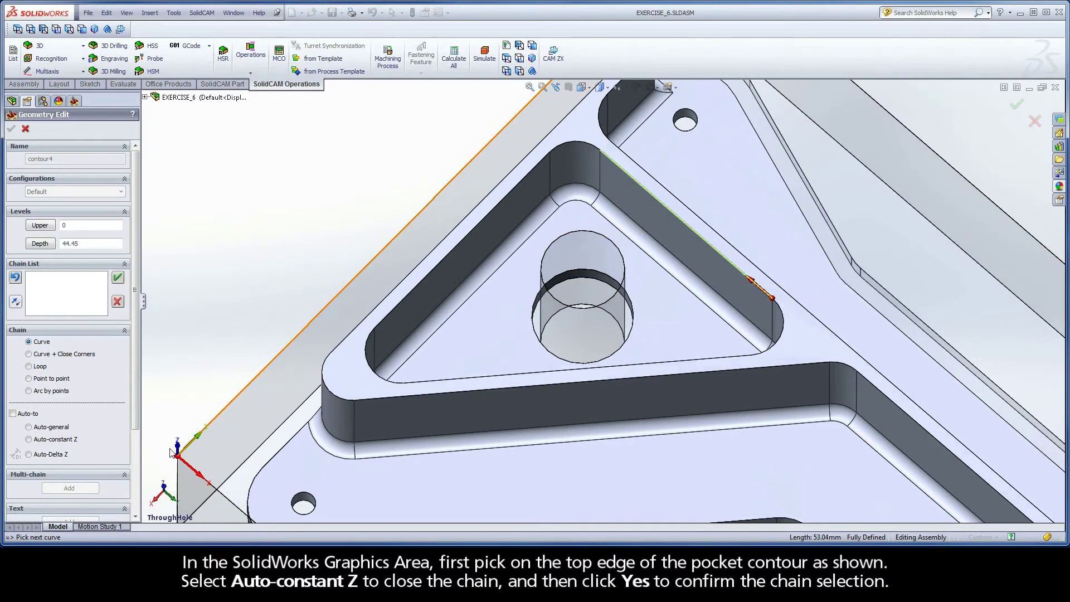
left_click(28, 440)
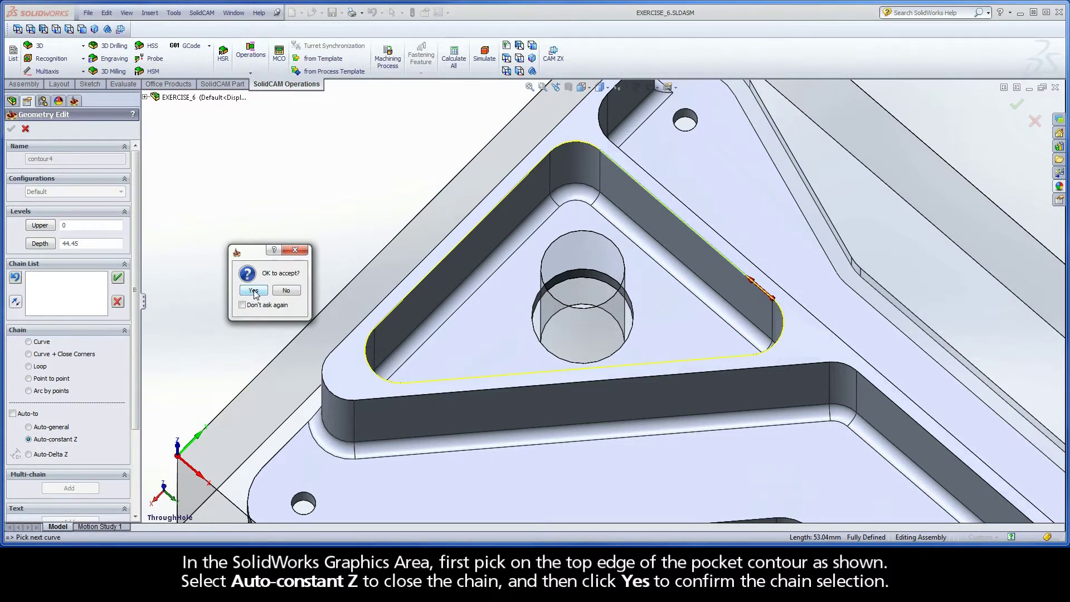
left_click(254, 291)
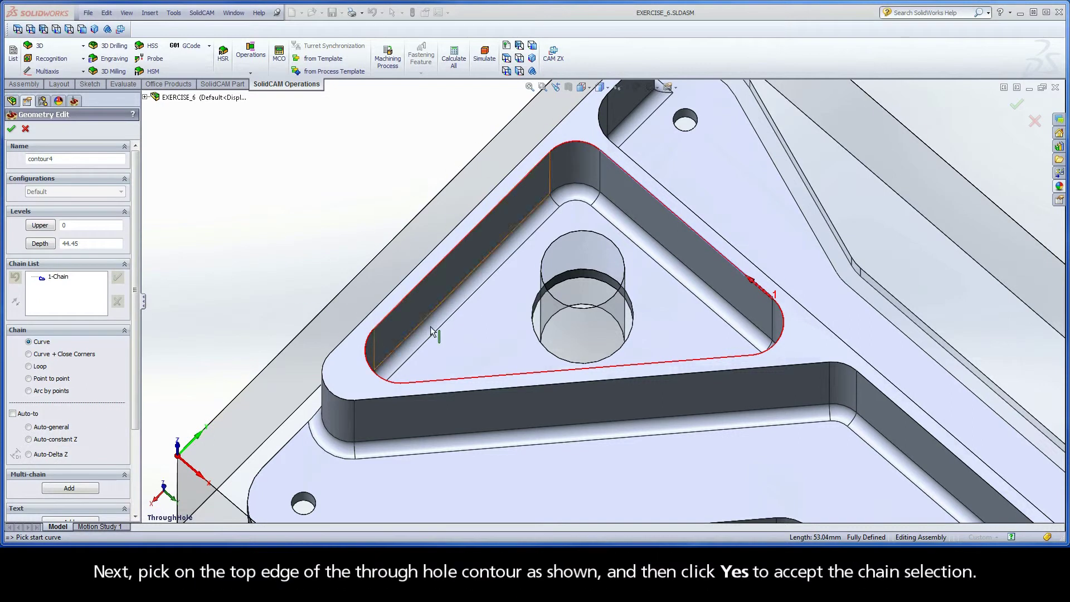
left_click(635, 317)
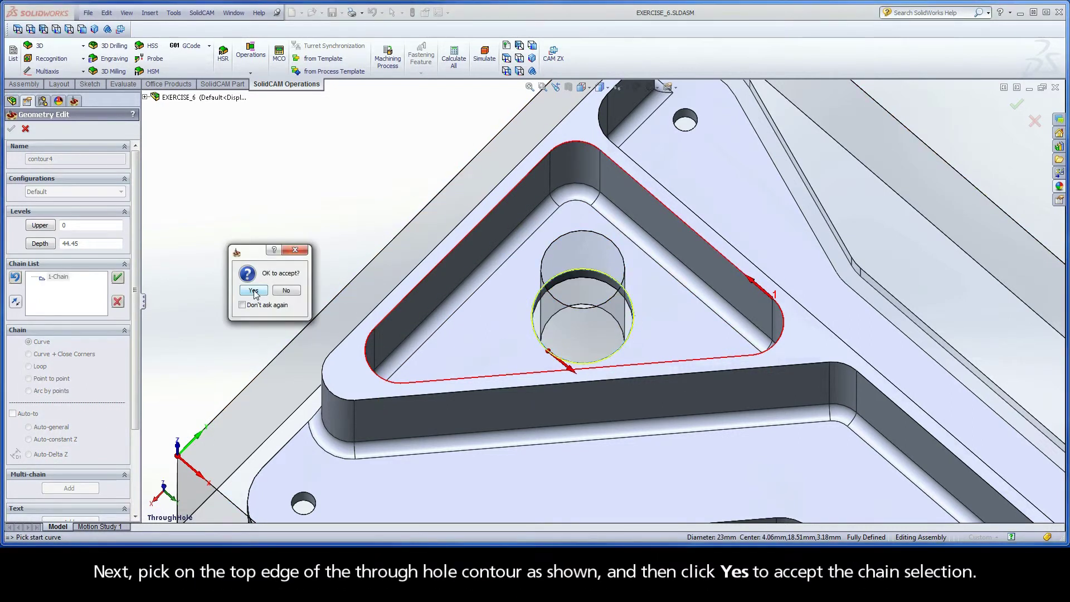
left_click(253, 291)
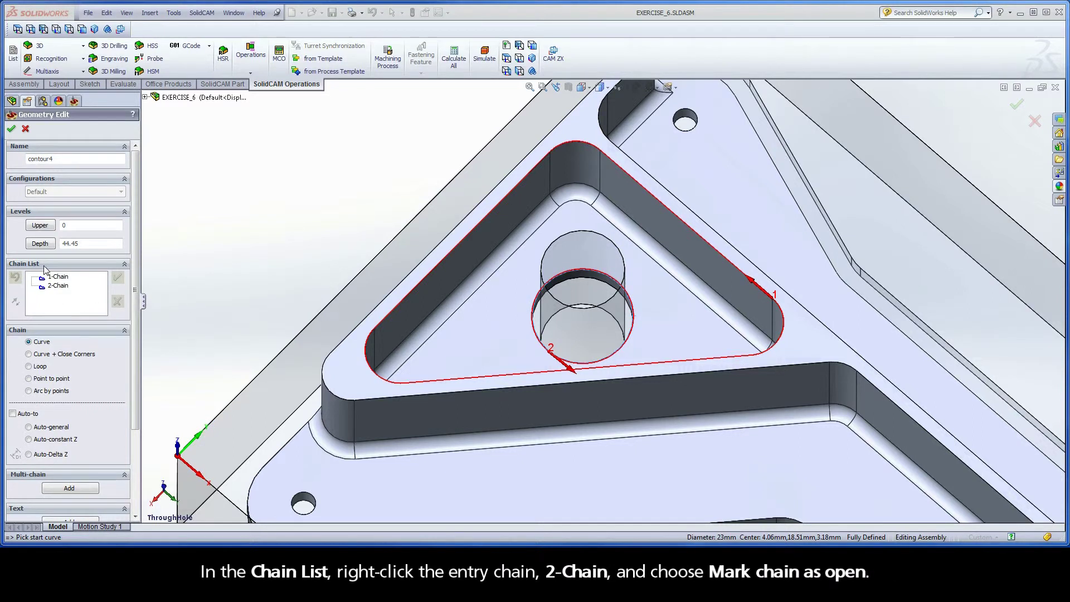
right_click(68, 288)
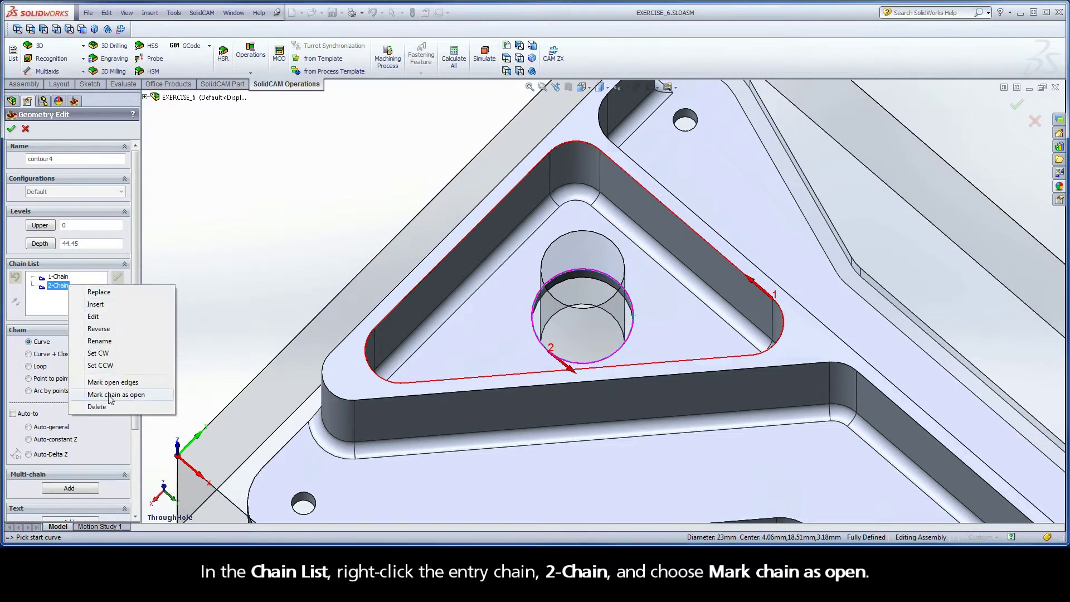
left_click(137, 396)
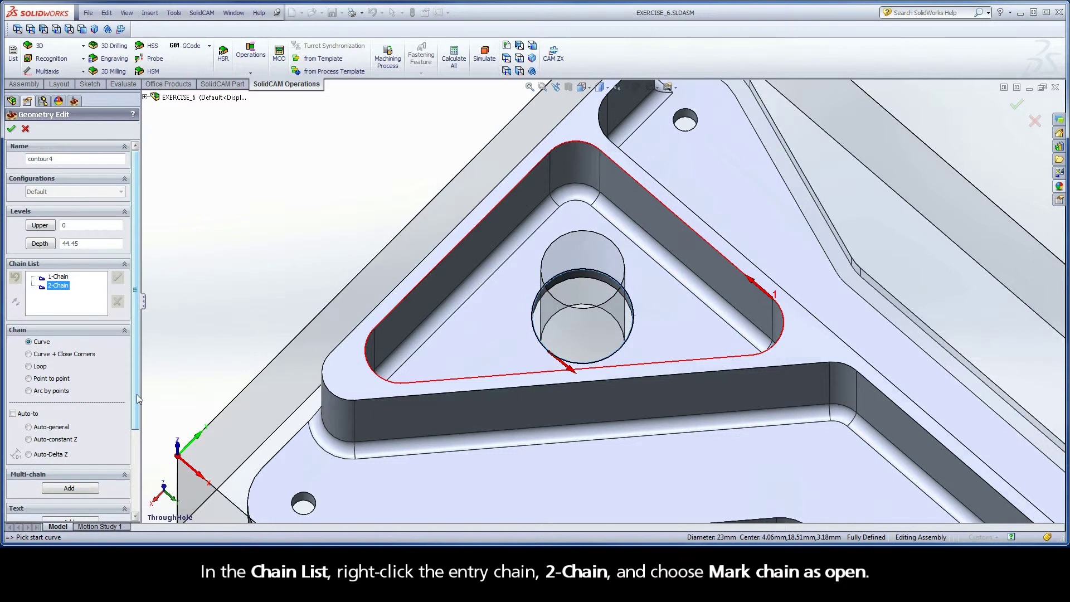
left_click(11, 130)
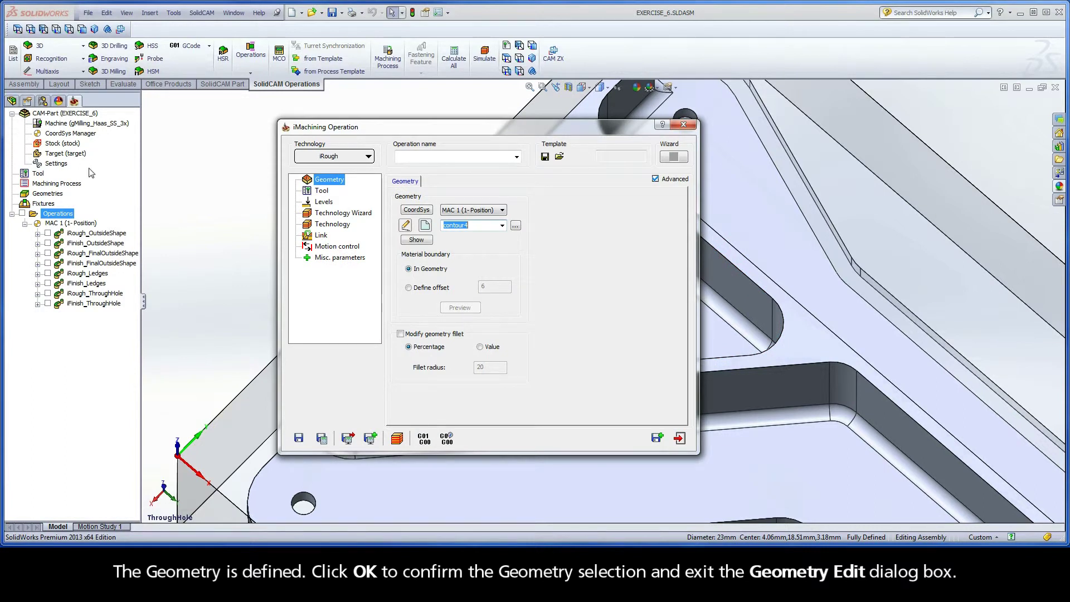
- Assign tool 4, the 14 mm bull nose mill with 3 mm corner radius, from the Part Tool Table
left_click(321, 192)
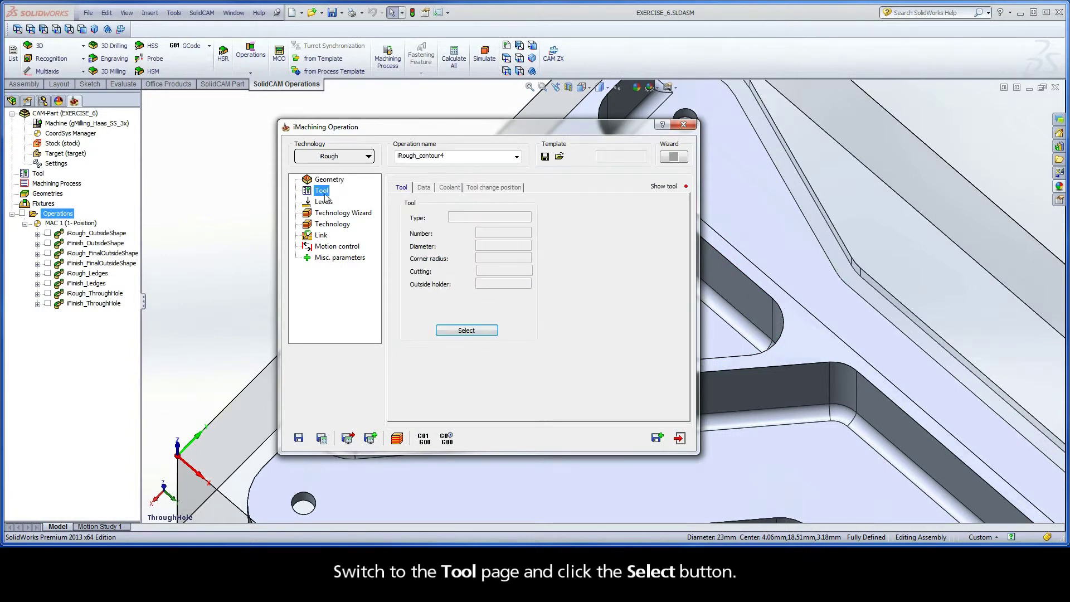
left_click(462, 330)
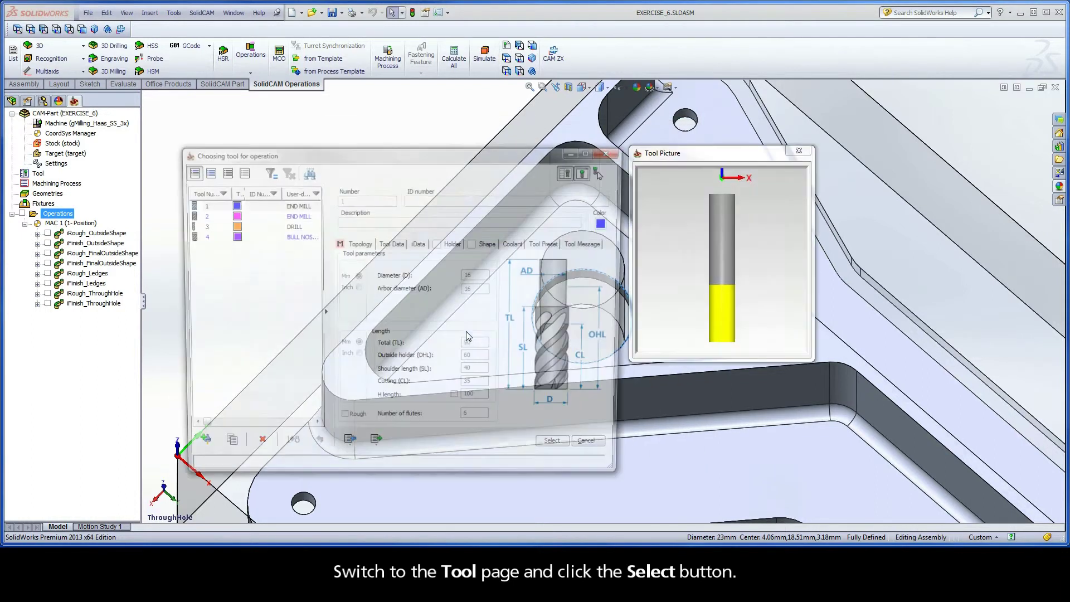
left_click(215, 238)
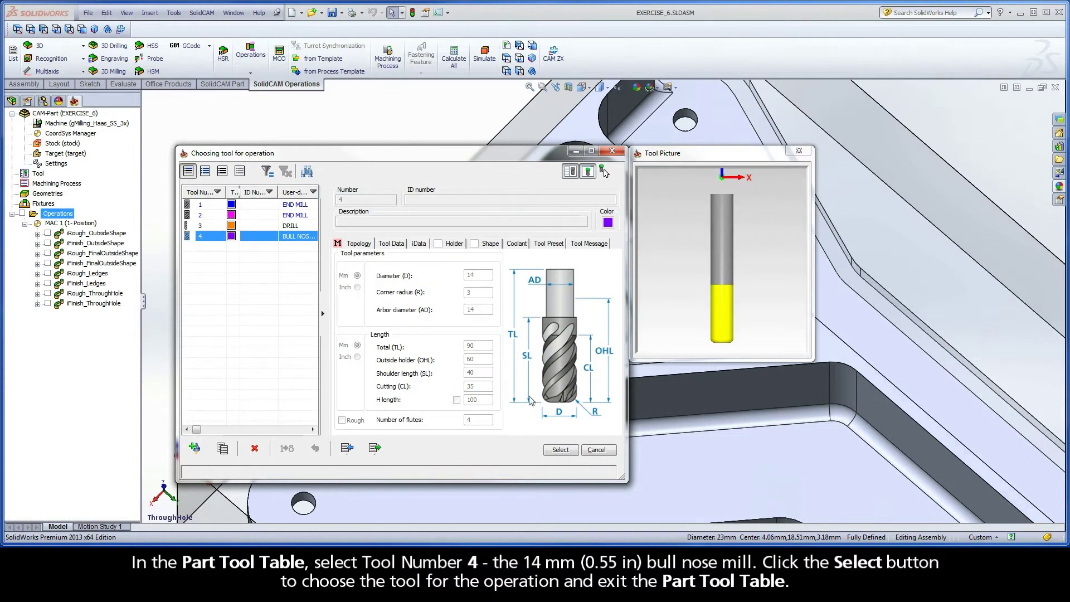
left_click(560, 450)
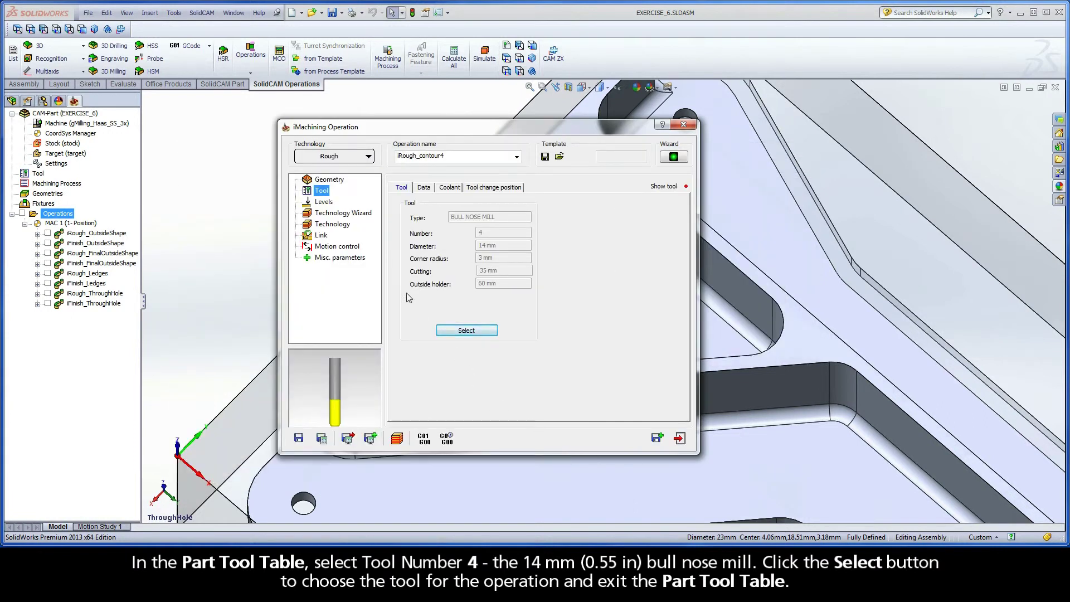
left_click(327, 205)
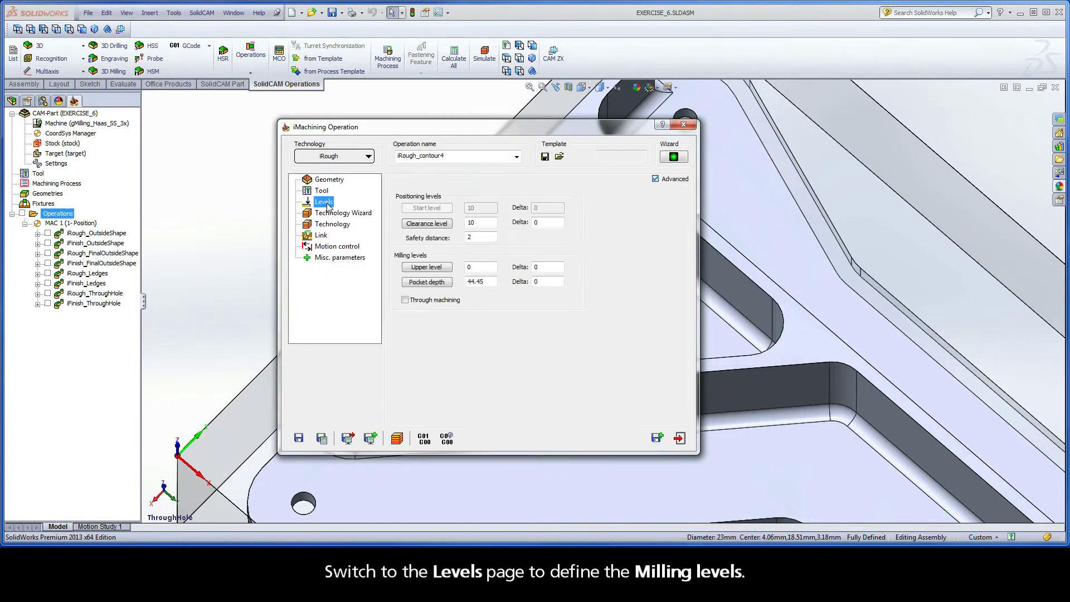
- Take upper level 0 from the top face and pocket depth 28.575 from the pocket floor
left_click(429, 263)
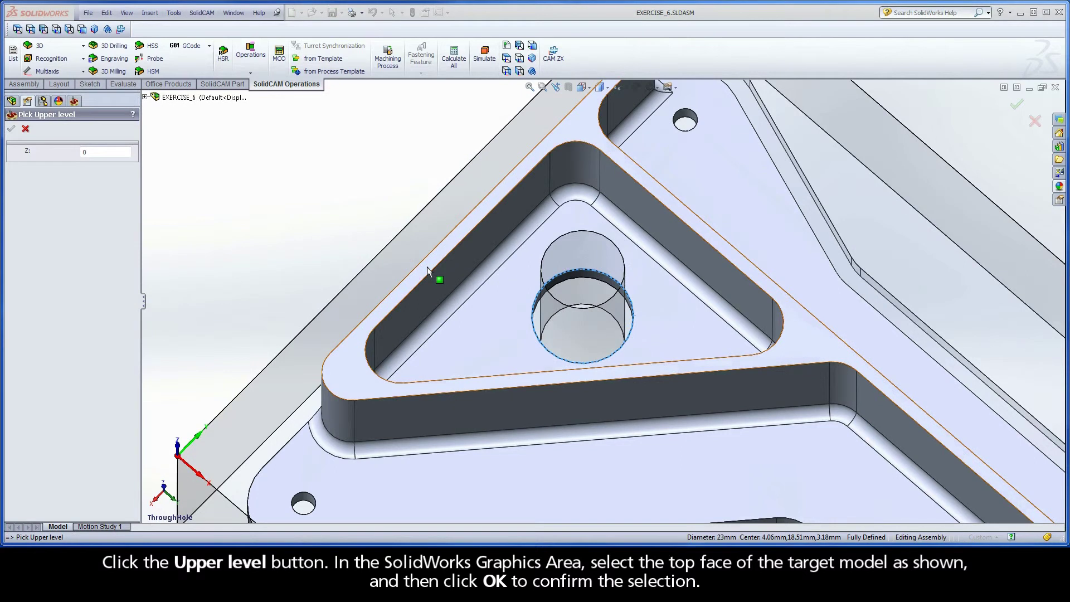
left_click(427, 266)
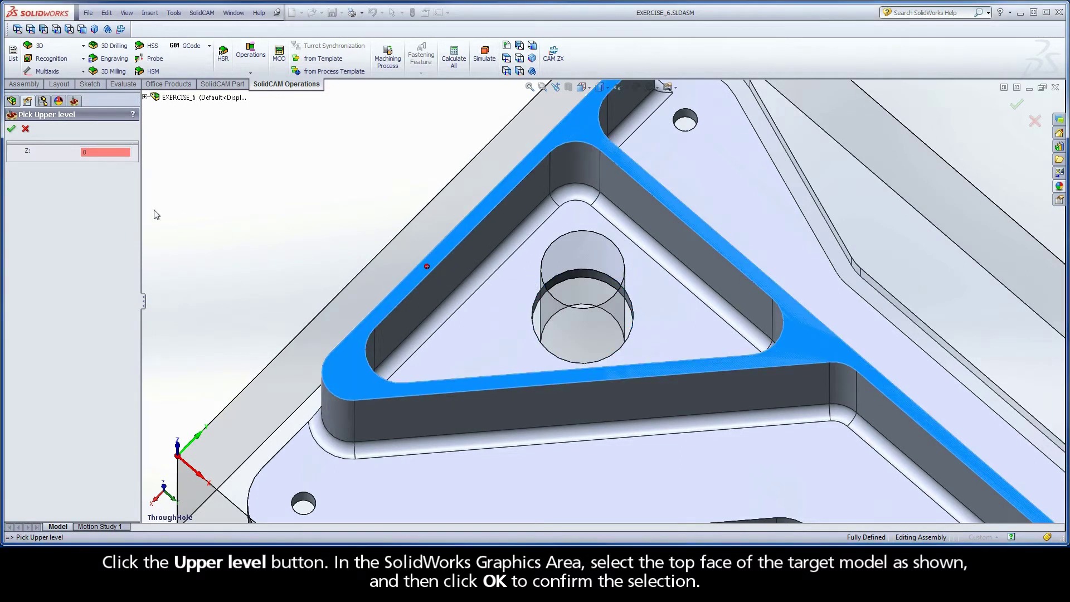
left_click(11, 130)
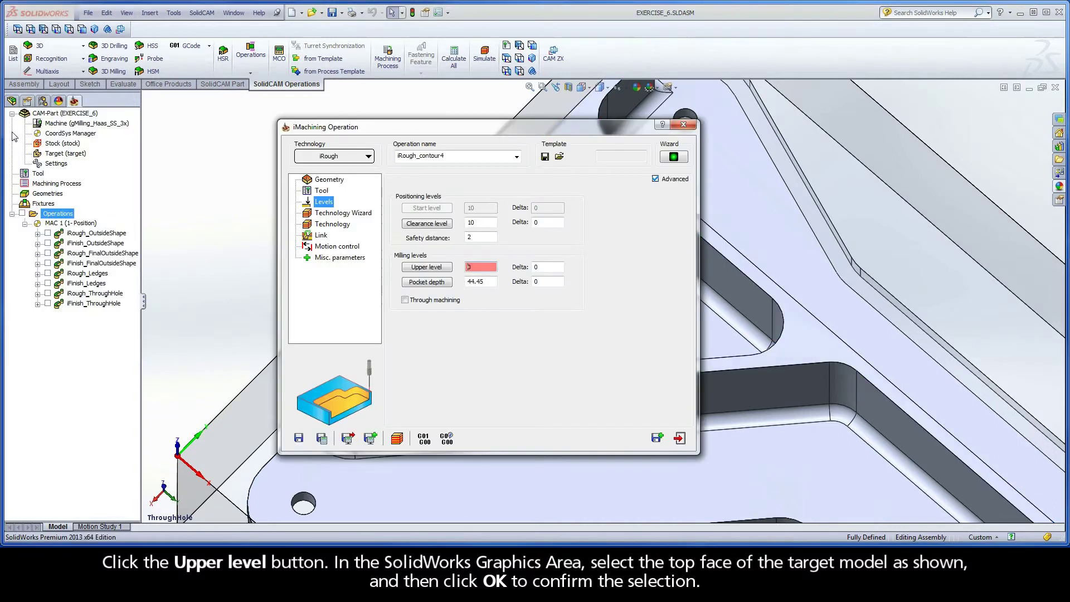
left_click(427, 283)
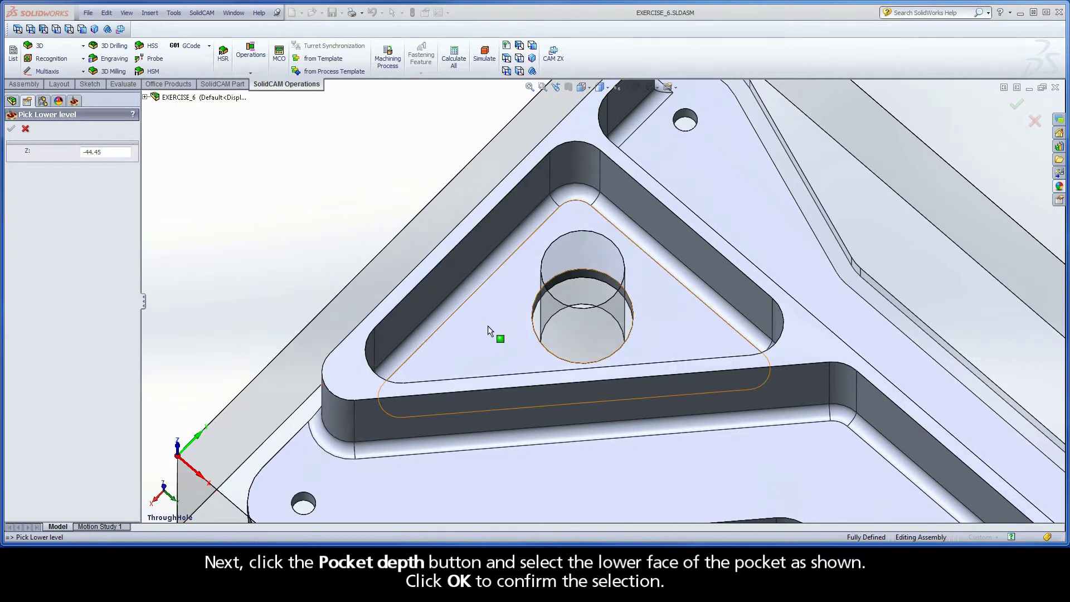
left_click(487, 325)
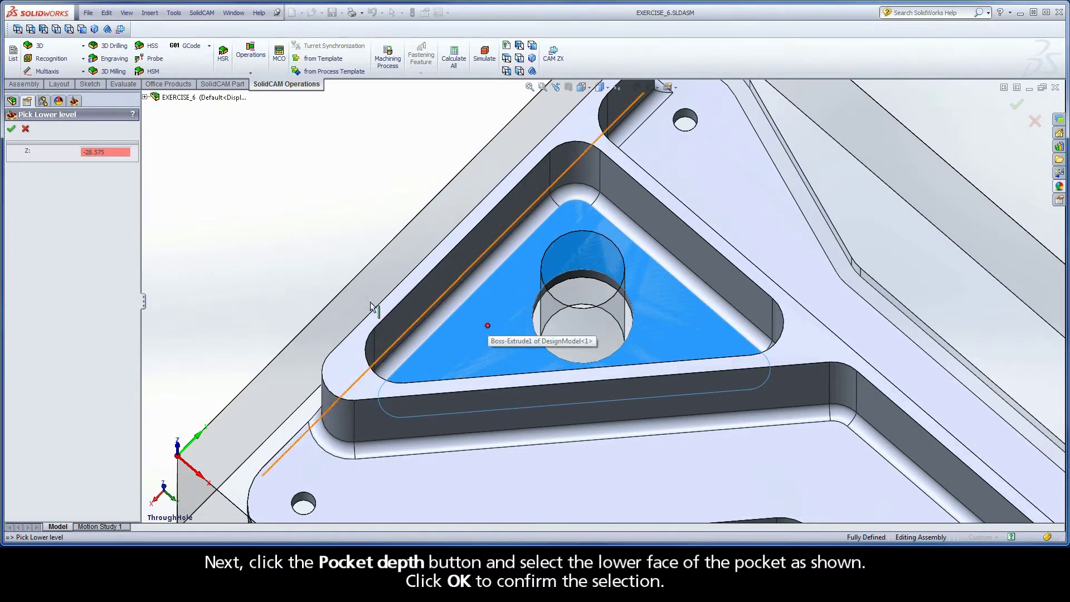
left_click(11, 131)
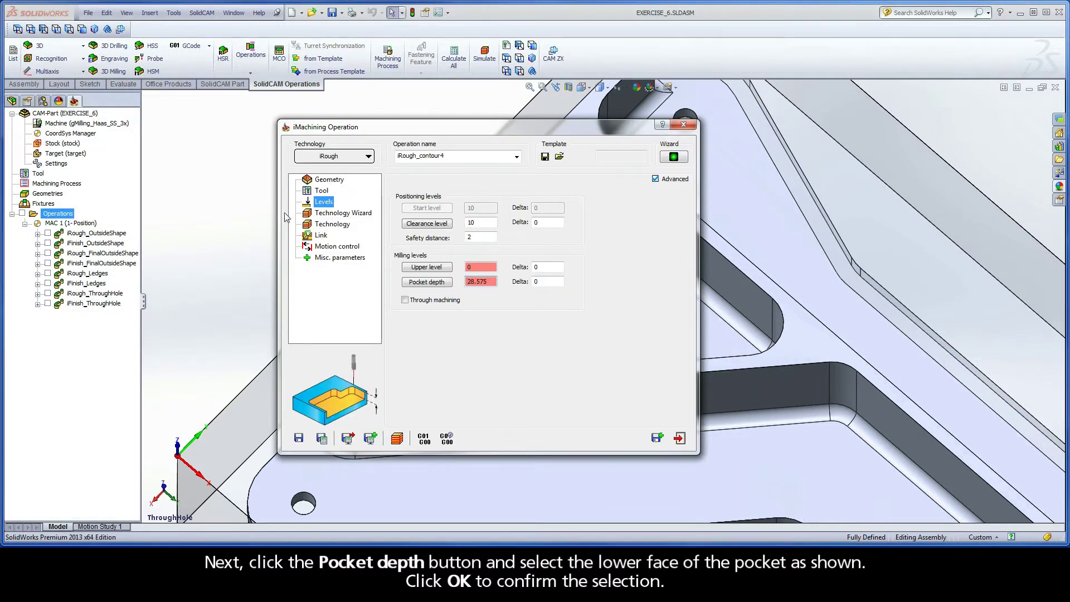
left_click(341, 217)
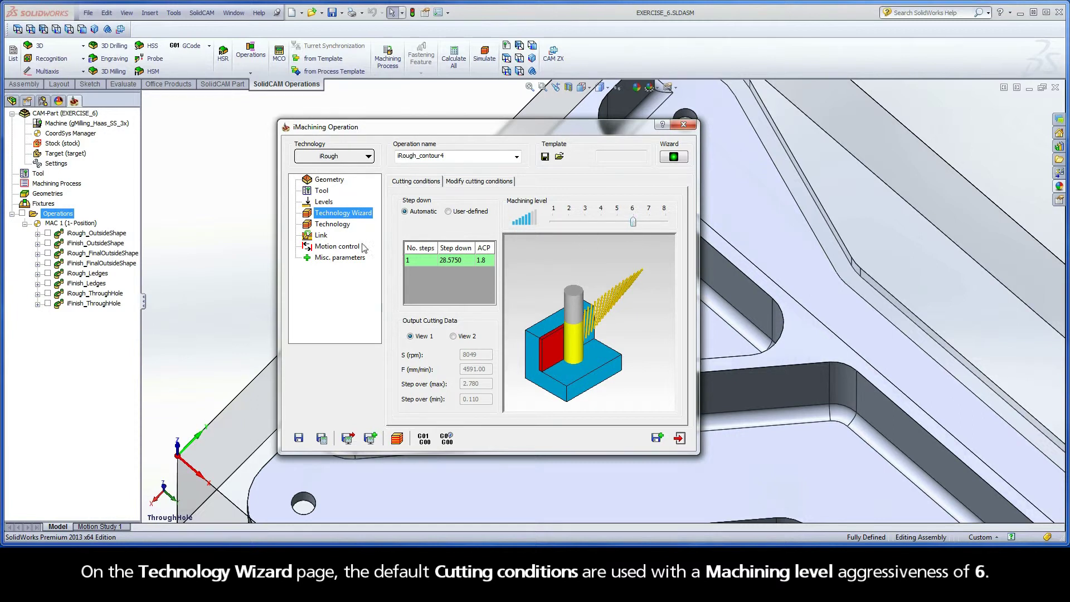
- Lower the morphing spiral Efficiency from 6 to 1 on the Technology page
left_click(334, 224)
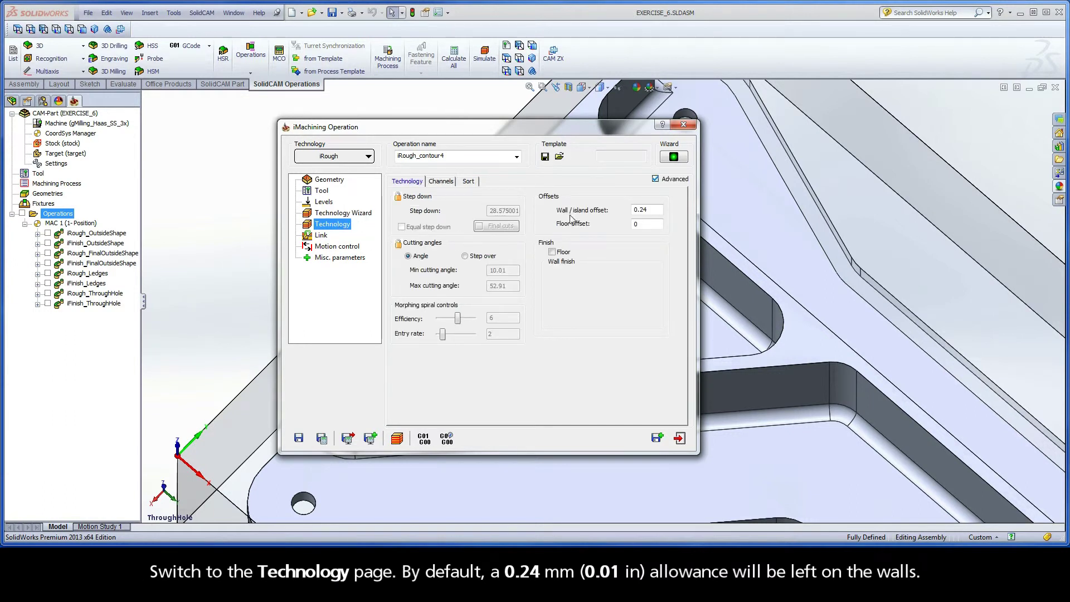
double_click(641, 213)
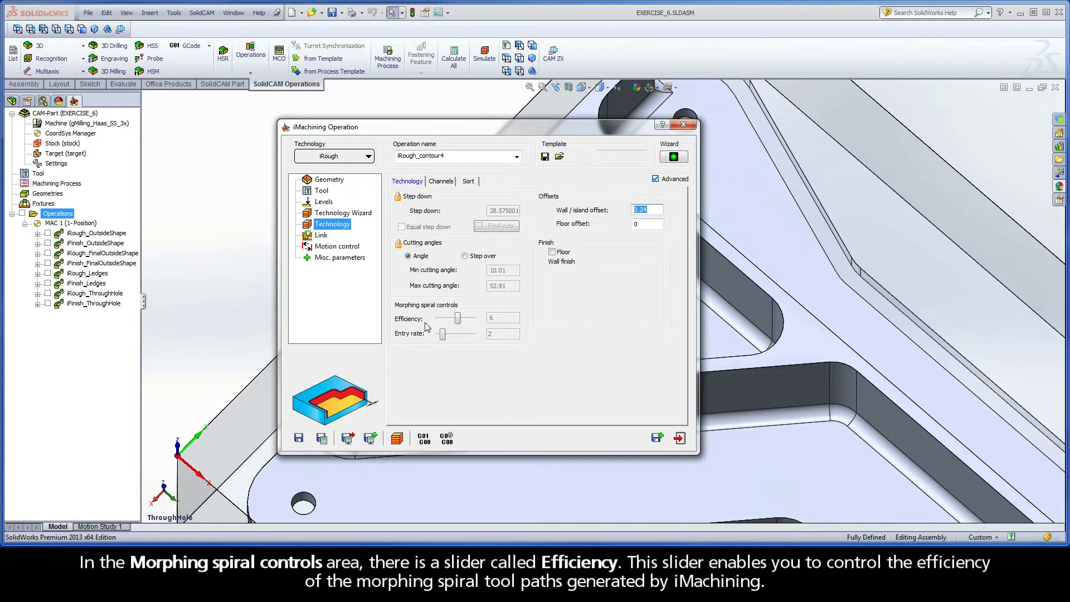
left_click(457, 319)
left_click_drag(459, 322, 438, 324)
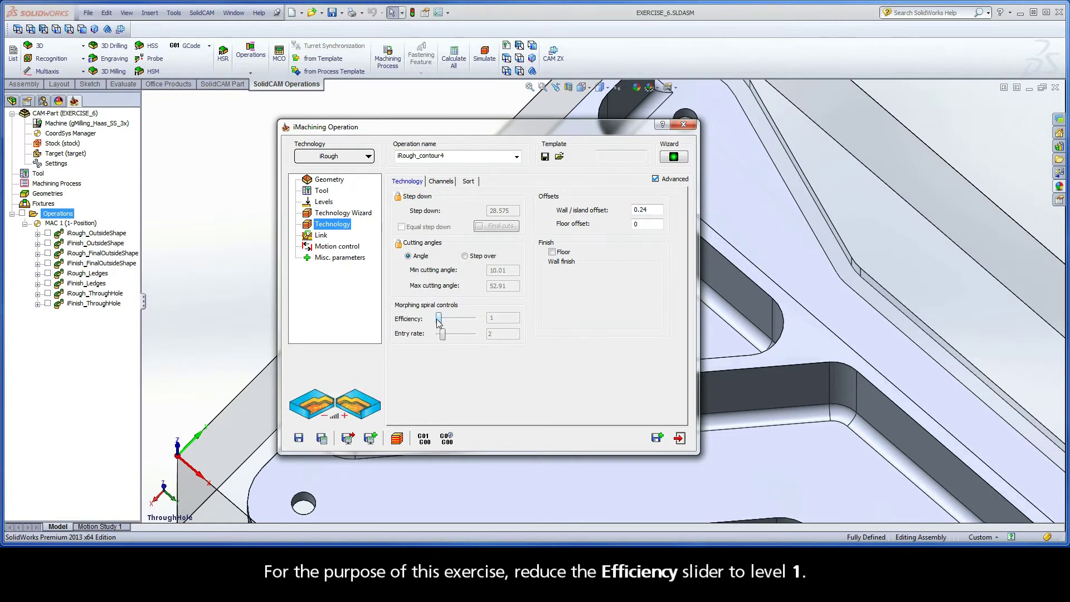
- Rename the operation from iRough_contour4 to iRough_Pocket
left_click(449, 157)
left_click(449, 157)
left_click_drag(449, 157, 420, 160)
type("Pocke")
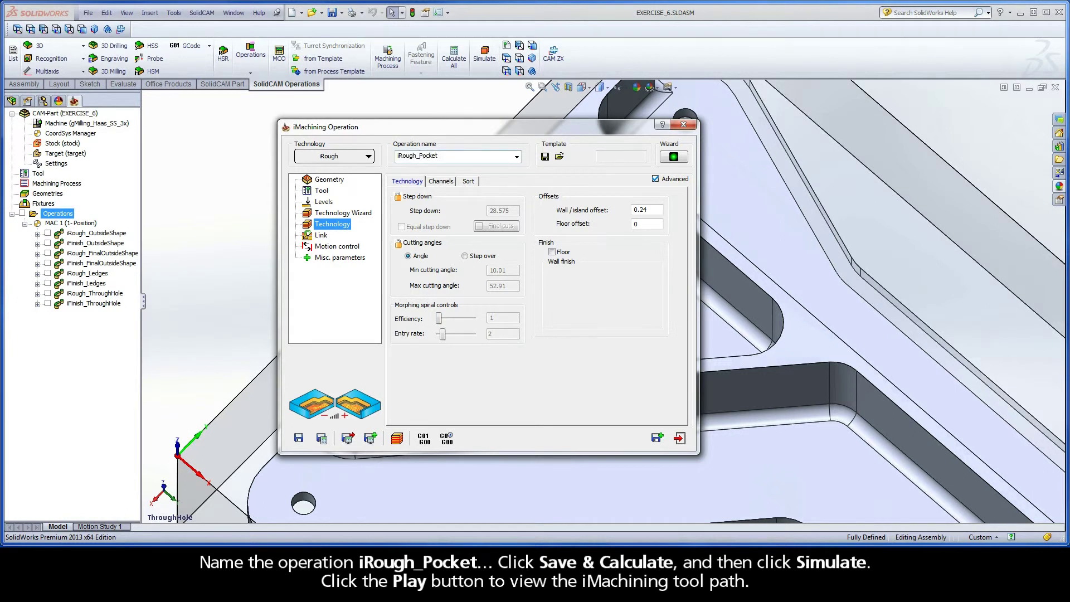
- Save, calculate and simulate iRough_Pocket at increased playback speed until the spiral finishes
left_click(322, 439)
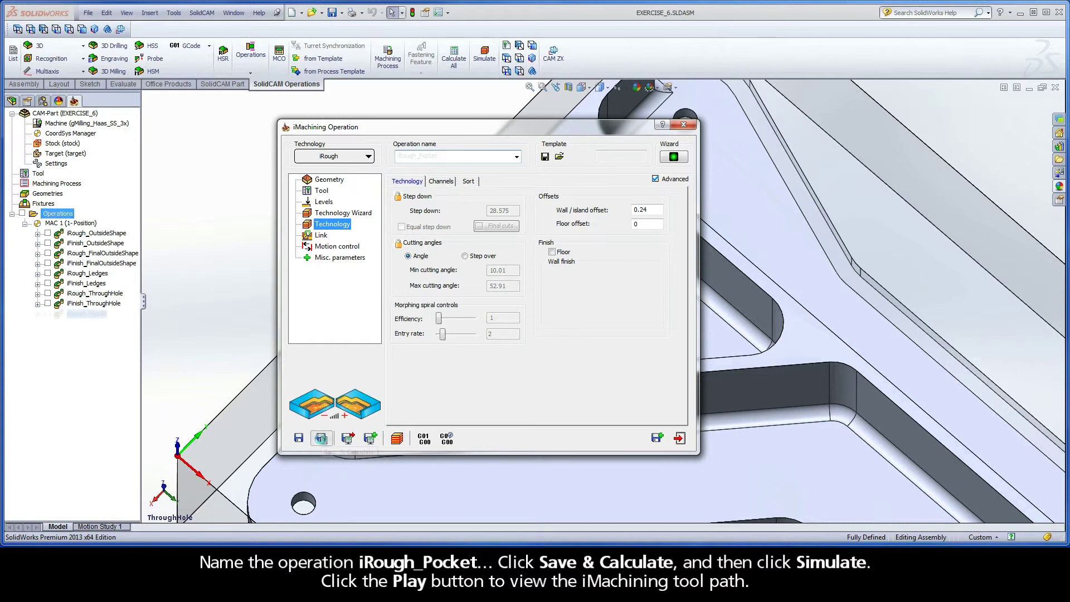
left_click(397, 439)
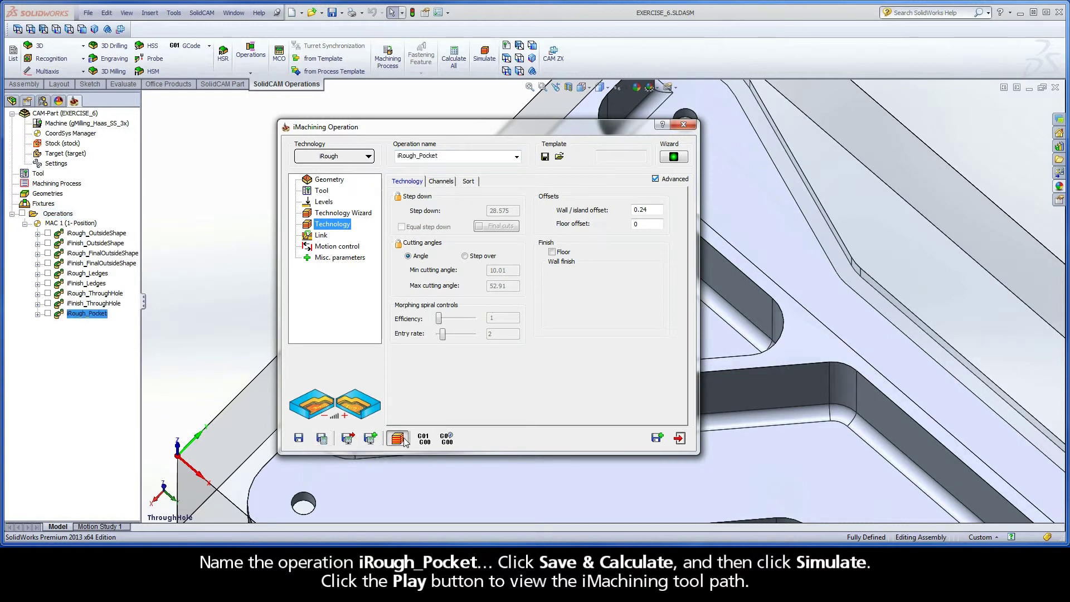
left_click(192, 467)
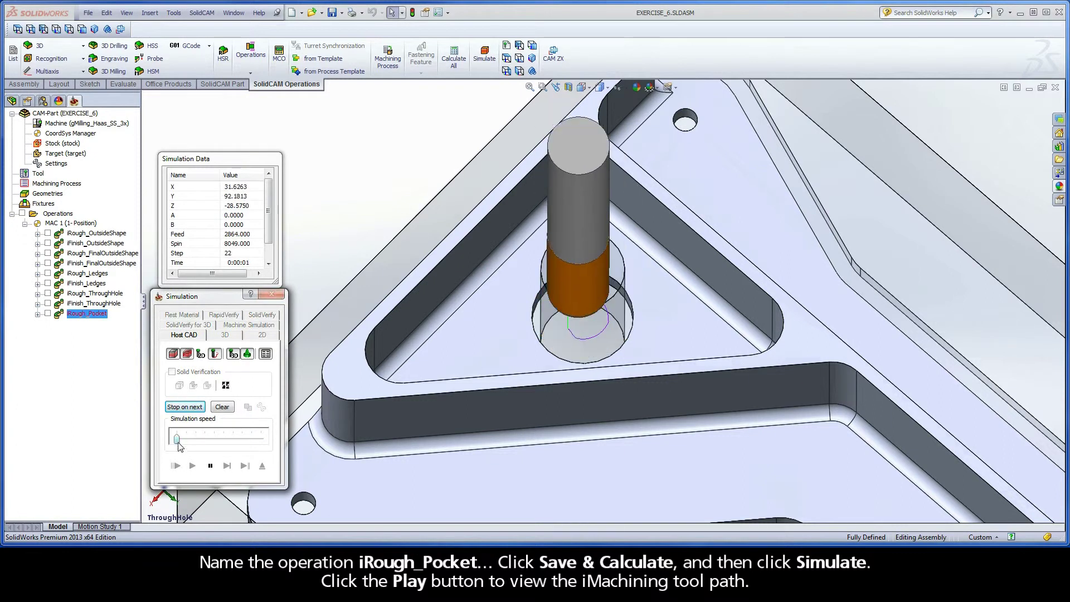
left_click_drag(176, 439, 186, 441)
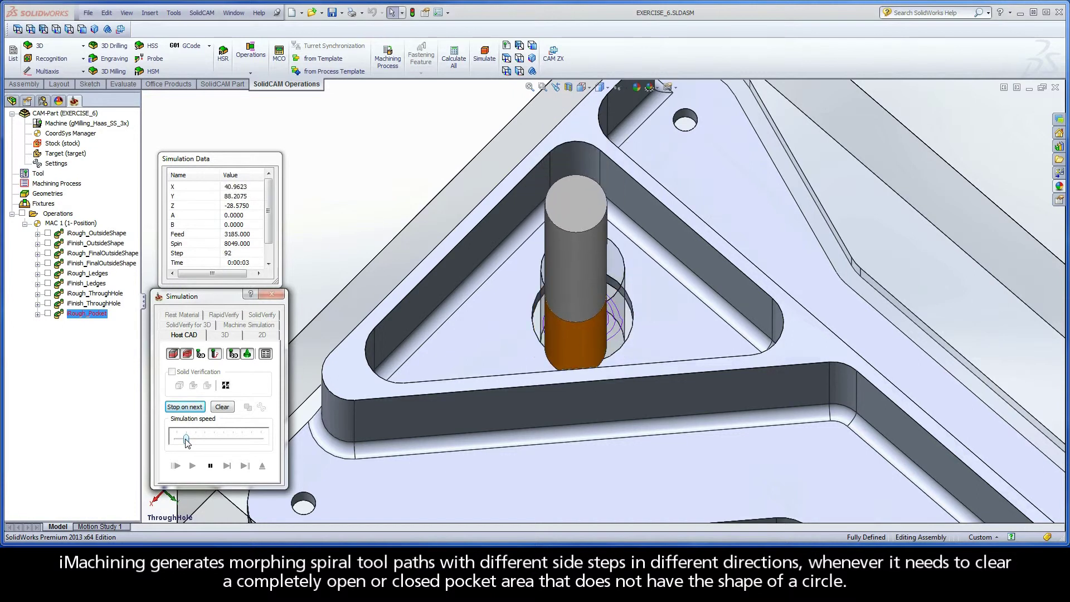
left_click_drag(187, 440, 196, 442)
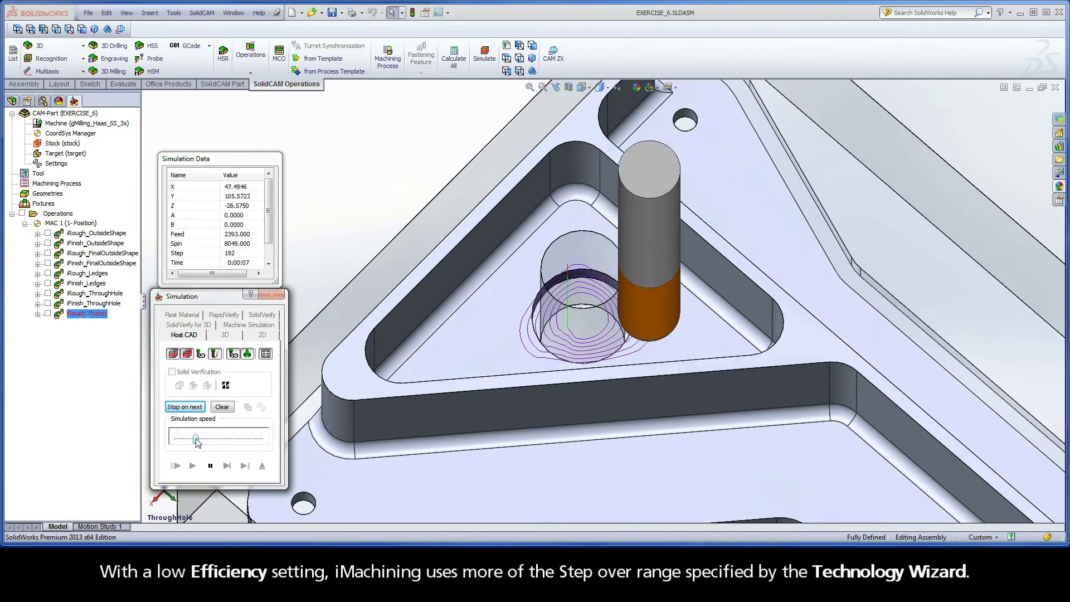
left_click_drag(196, 441, 205, 440)
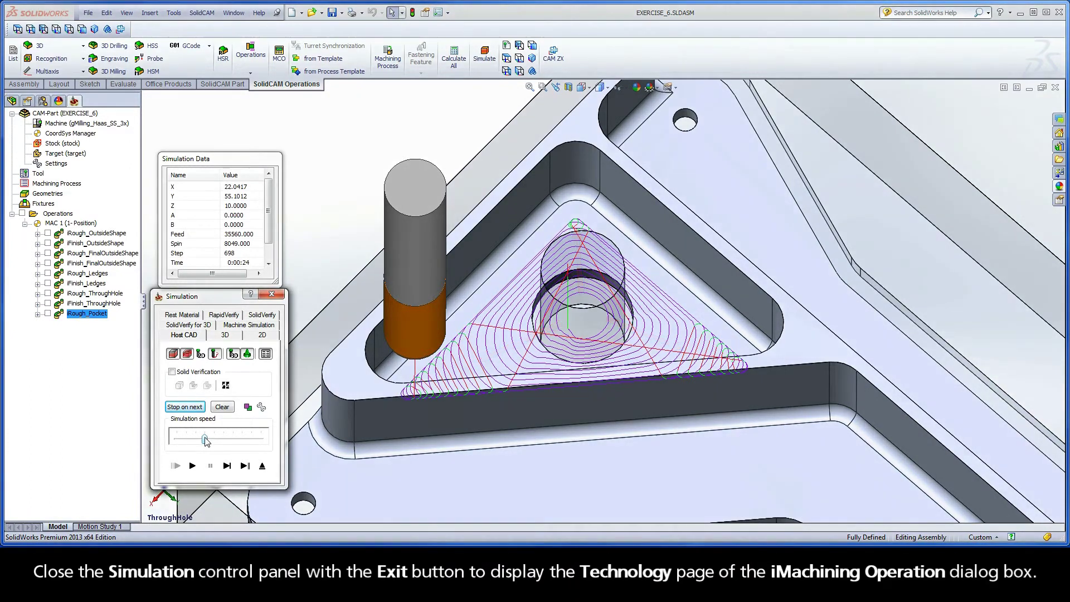
left_click(263, 467)
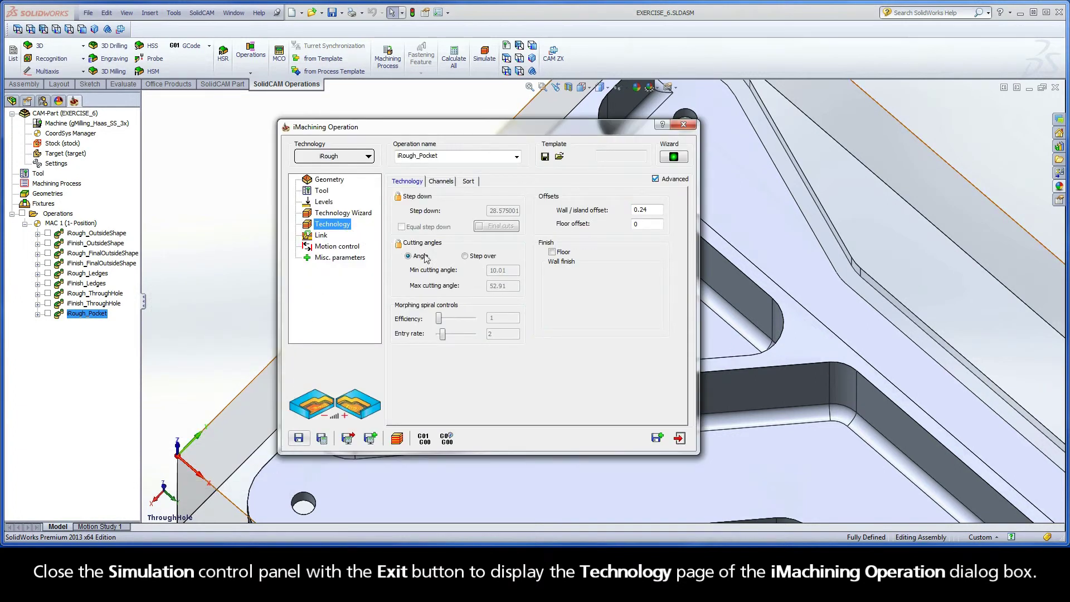
- Limit cutting by step over, raise Efficiency to 10, and recalculate and simulate iRough_Pocket
left_click(465, 256)
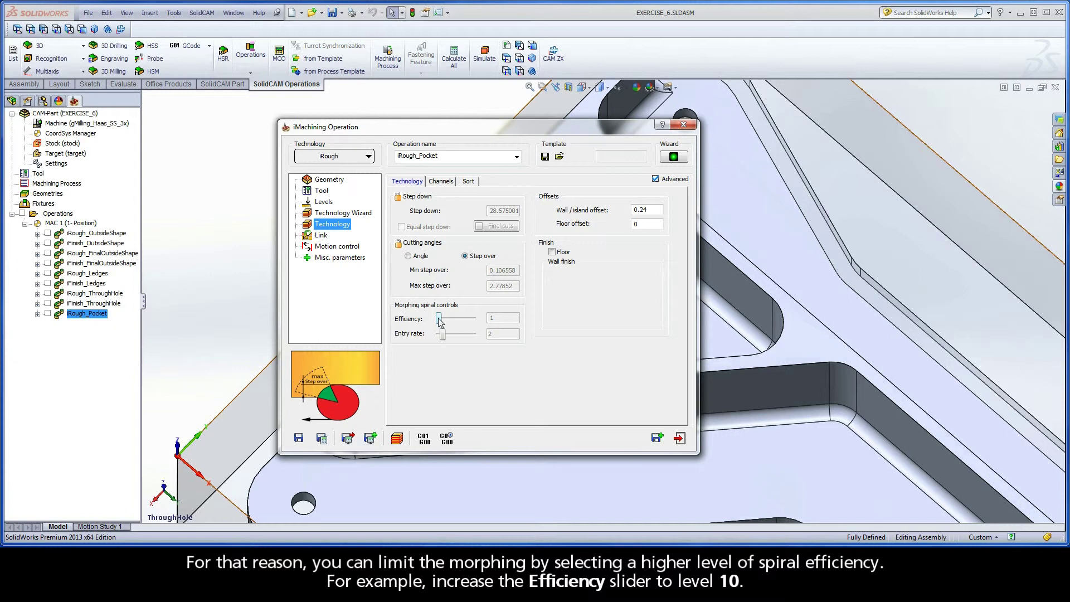
left_click_drag(439, 319, 480, 320)
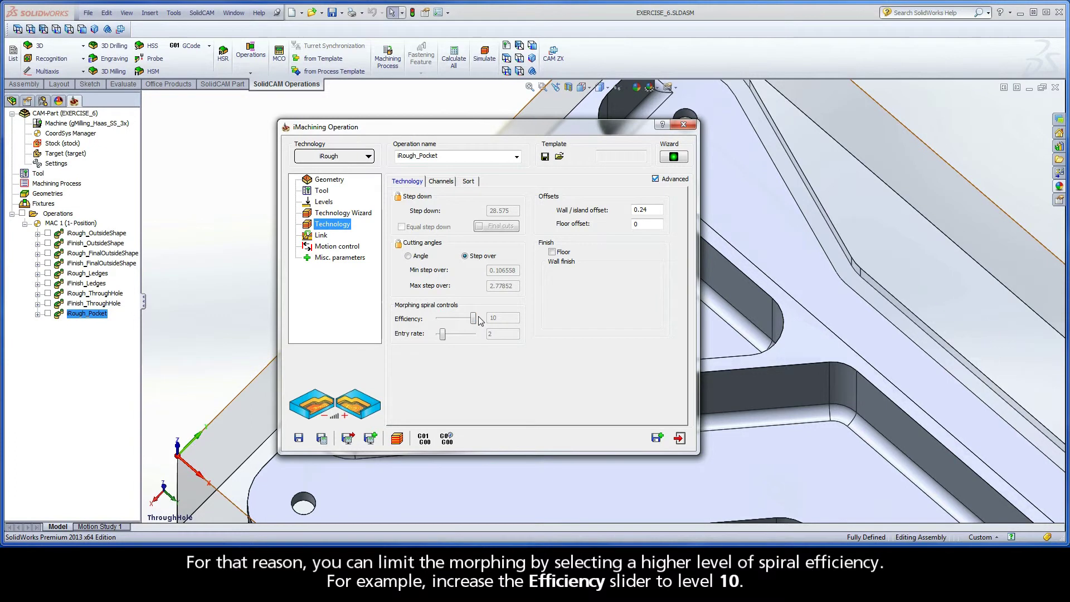
left_click(322, 440)
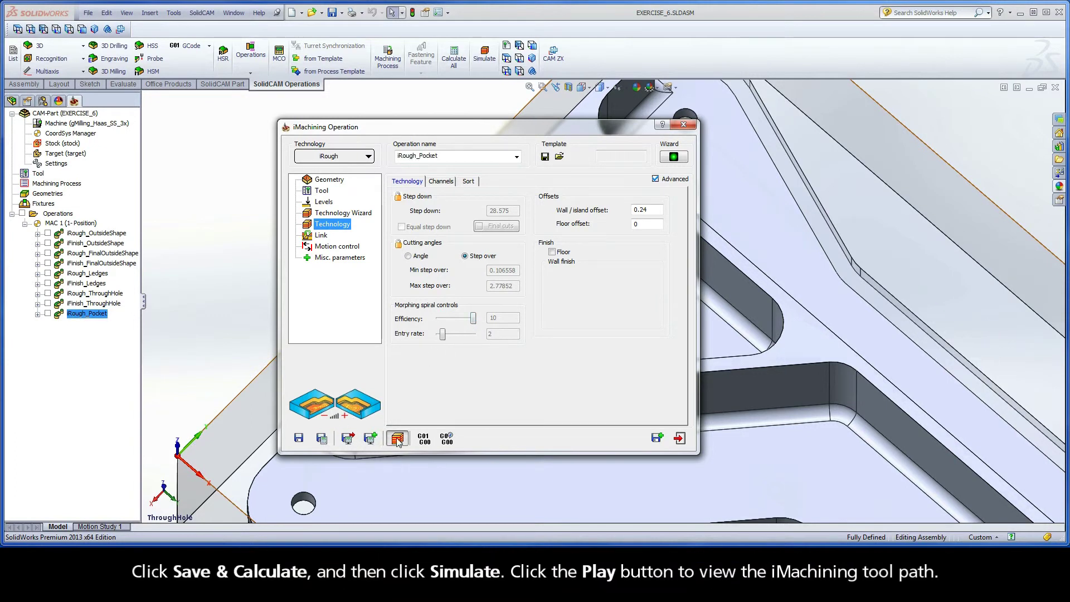
left_click(398, 439)
- Play the Efficiency 10 spiral toolpath from minimum speed, then speed it up to about a third
left_click_drag(209, 441, 178, 441)
left_click(193, 465)
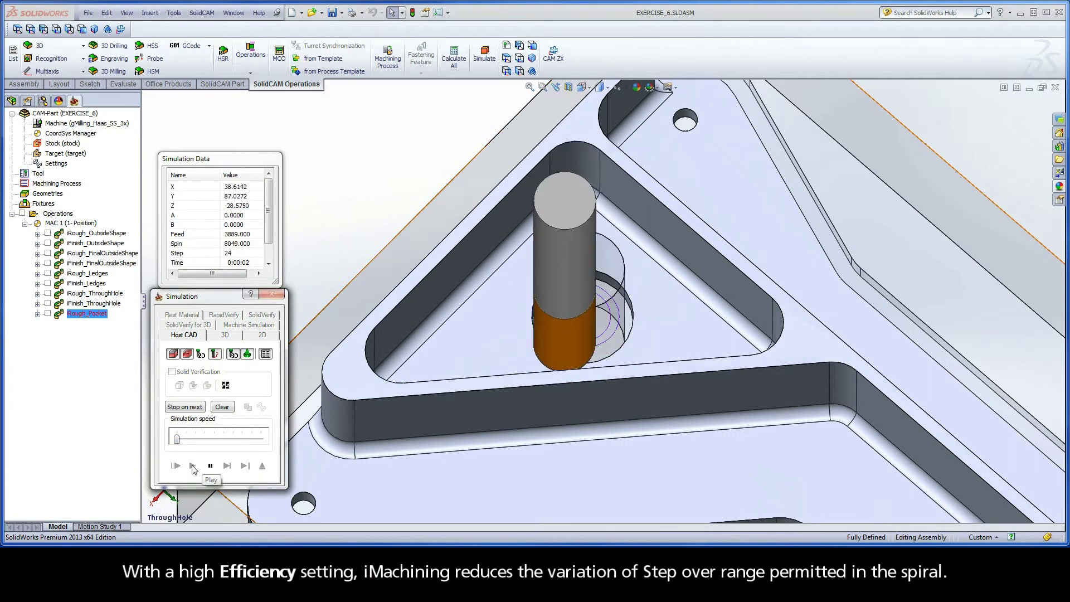
left_click_drag(178, 441, 204, 441)
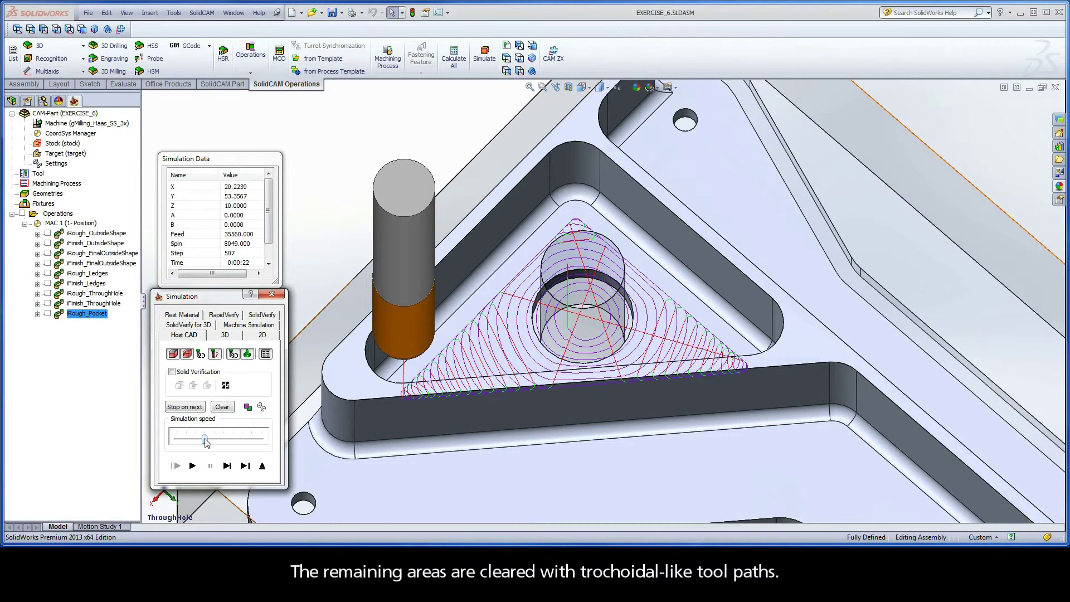
- Try spiral Efficiency values of 1 and 10, then settle on the default 6
left_click(262, 466)
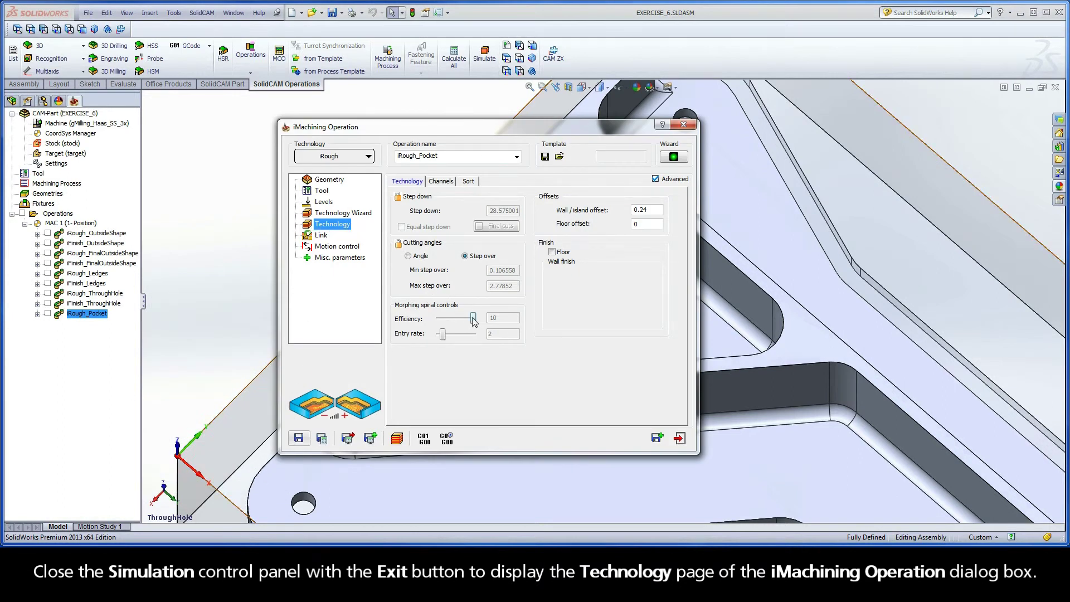
left_click_drag(474, 320, 438, 322)
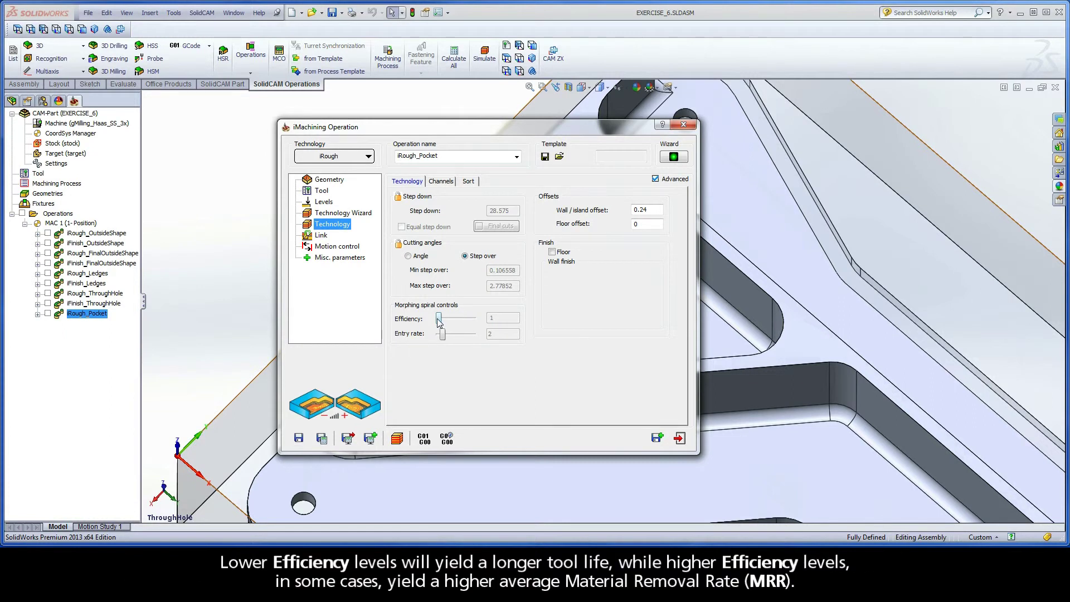
left_click_drag(439, 322, 474, 320)
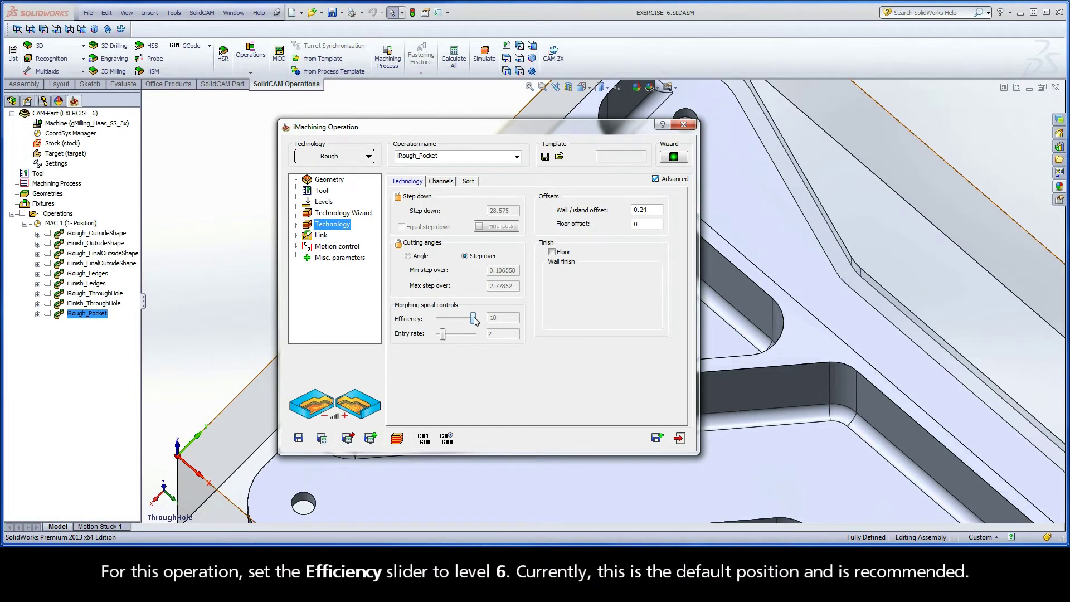
left_click_drag(474, 320, 459, 322)
- Recalculate iRough_Pocket at Efficiency 6 and play its spiral toolpath through the triangular pocket
left_click(322, 439)
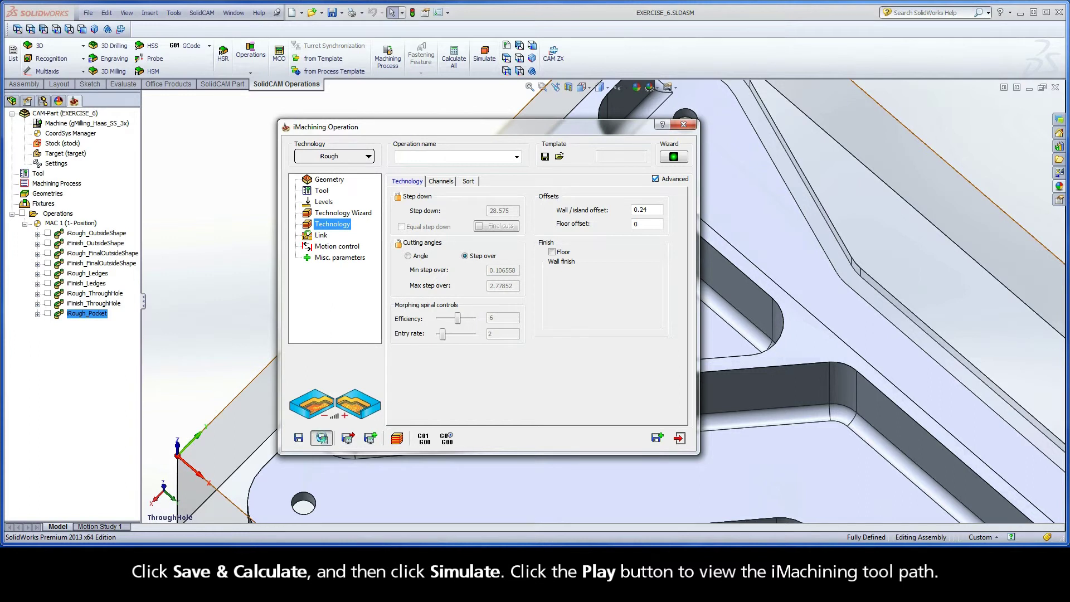
left_click(397, 439)
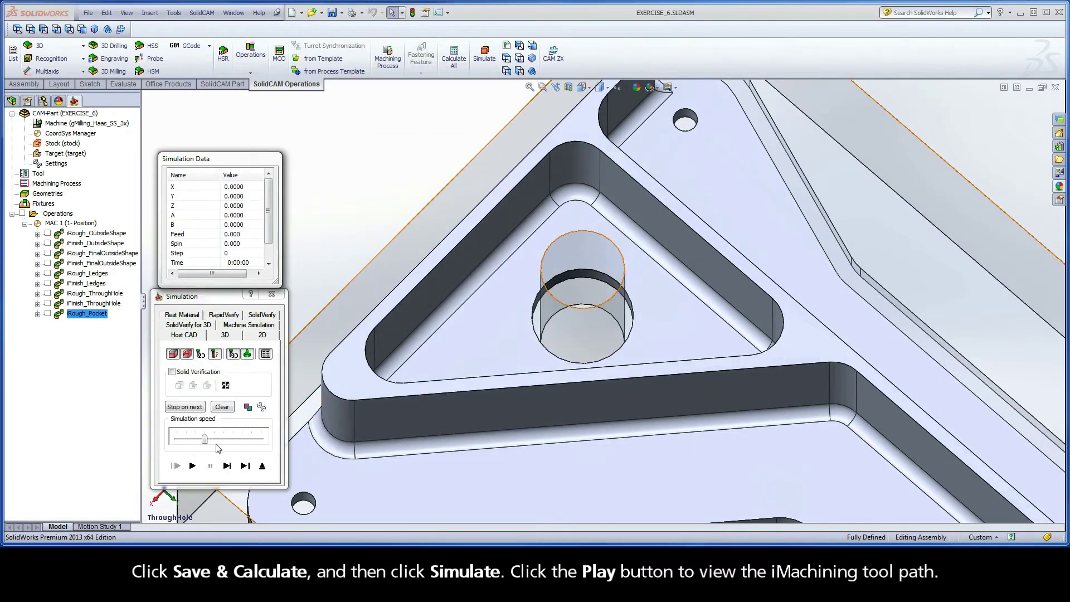
left_click_drag(205, 440, 177, 440)
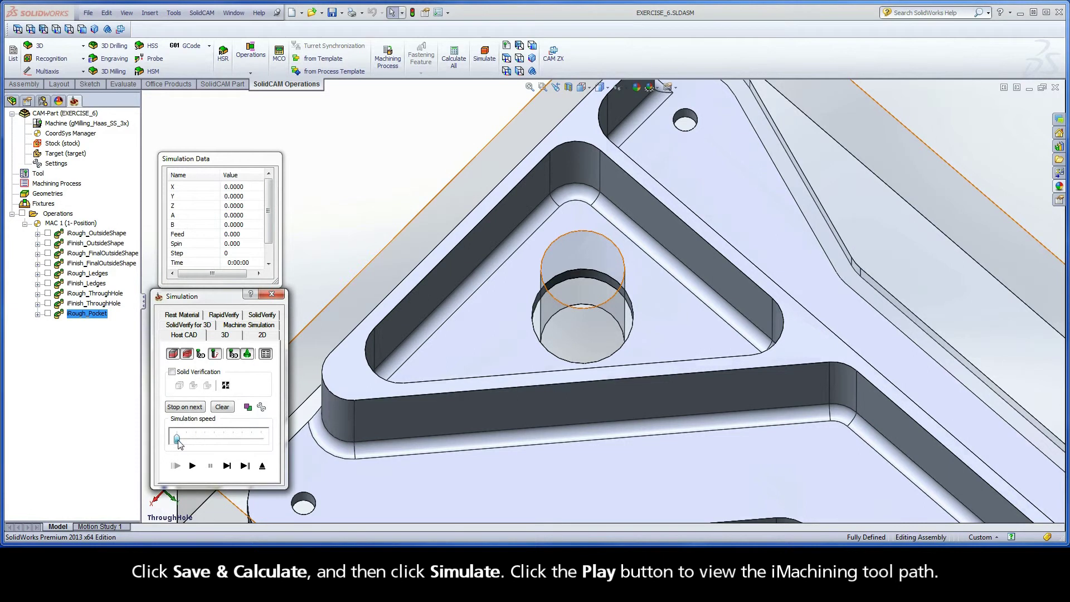
left_click(193, 466)
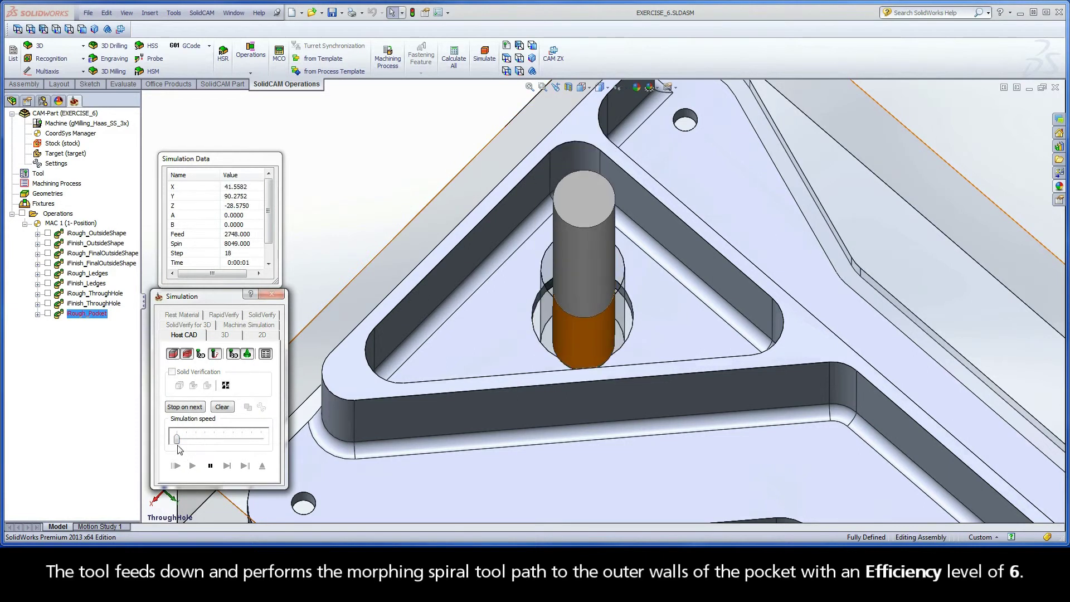
left_click_drag(178, 440, 205, 440)
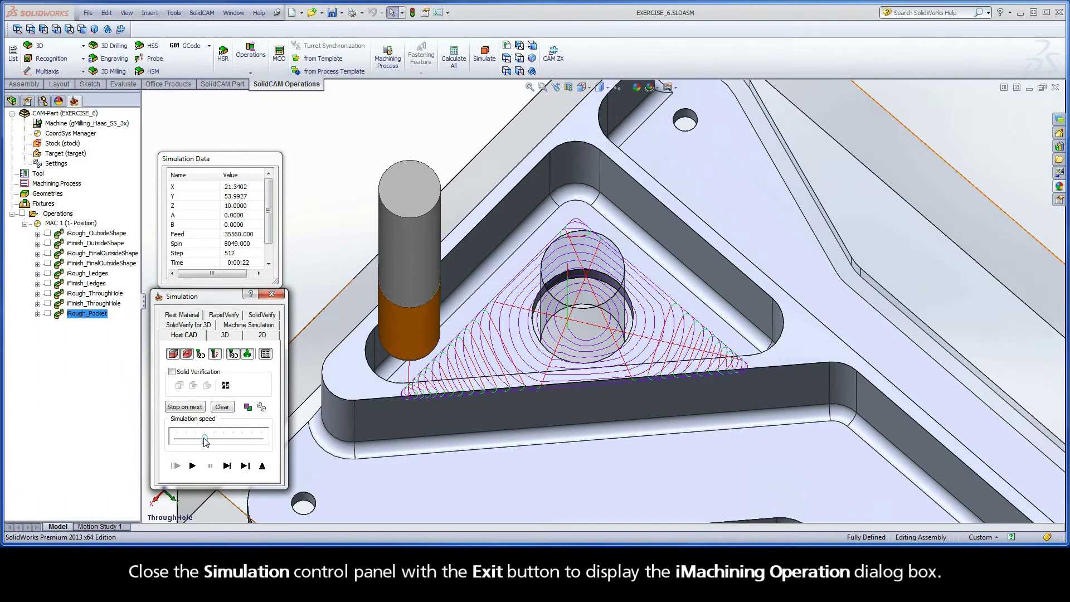
left_click(263, 466)
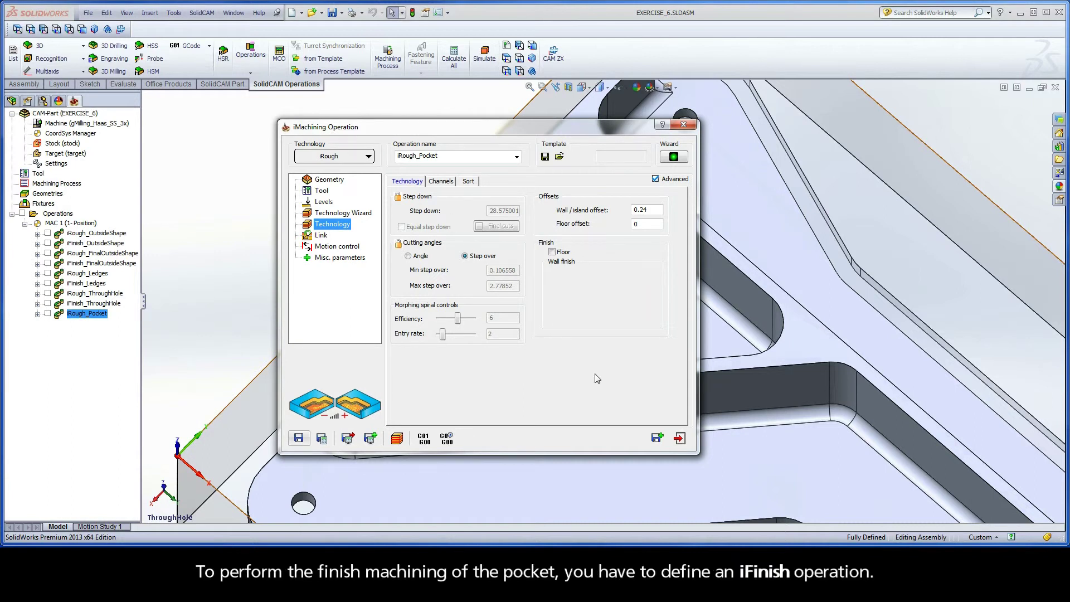
- Duplicate the roughing operation and switch the copy's technology to iFinish
left_click(657, 437)
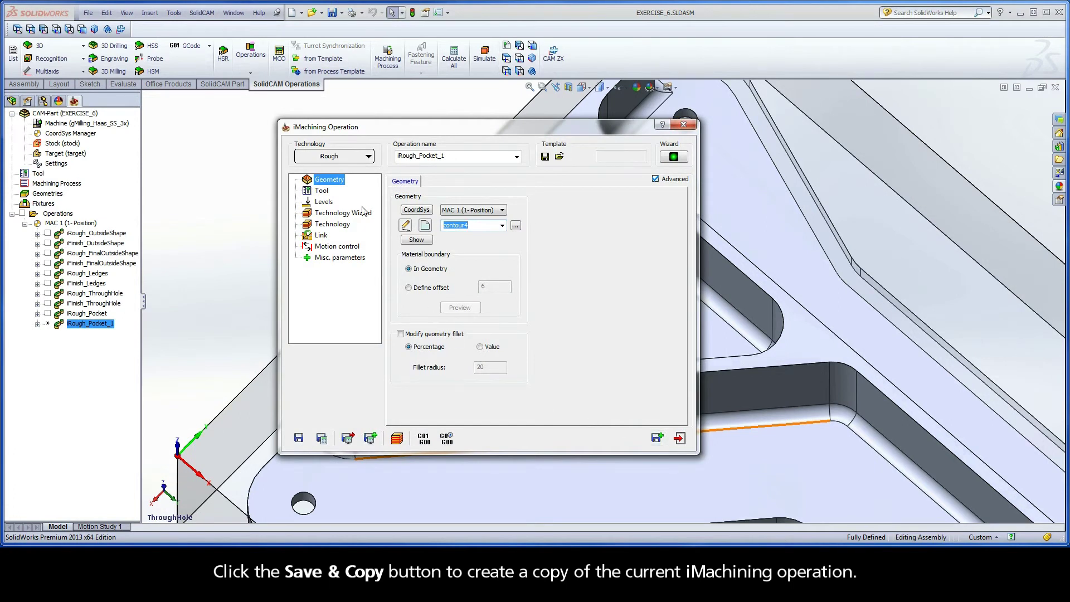
left_click(344, 159)
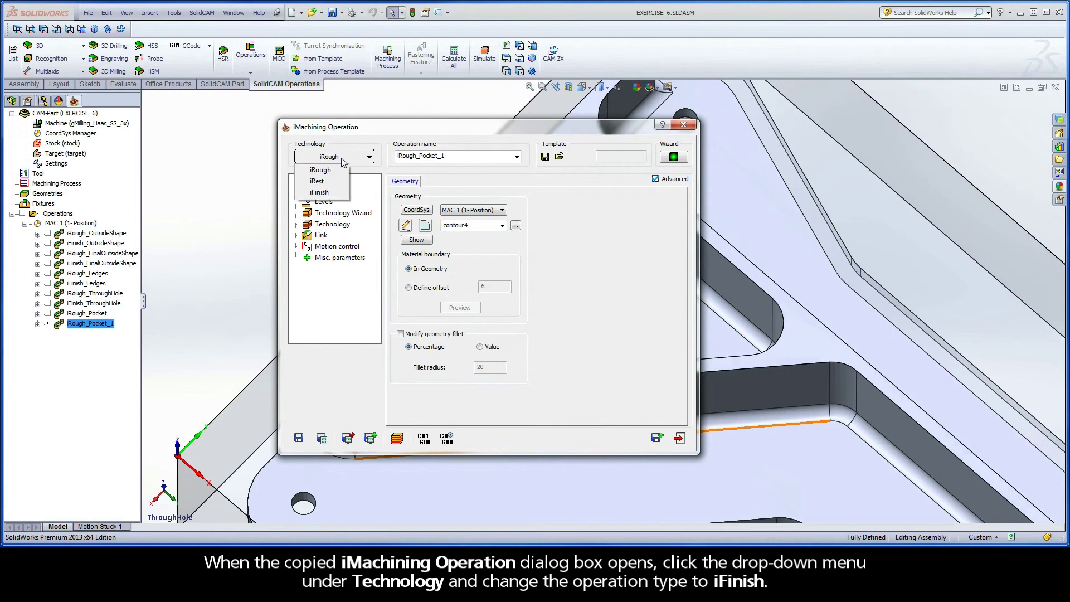
left_click(331, 193)
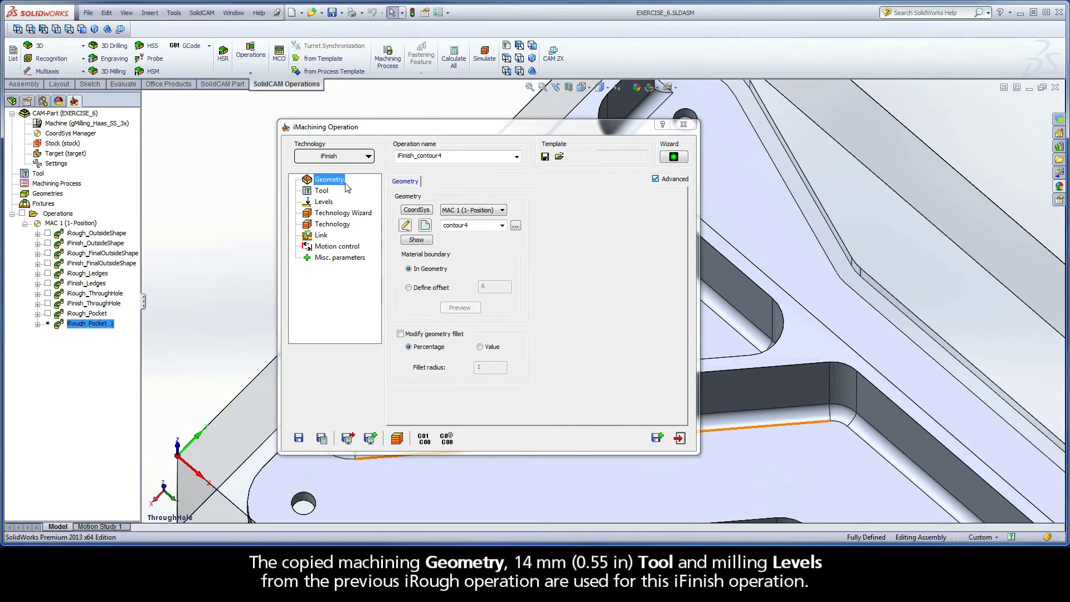
- Review the copied Tool, Levels, Technology Wizard and Technology pages
left_click(327, 193)
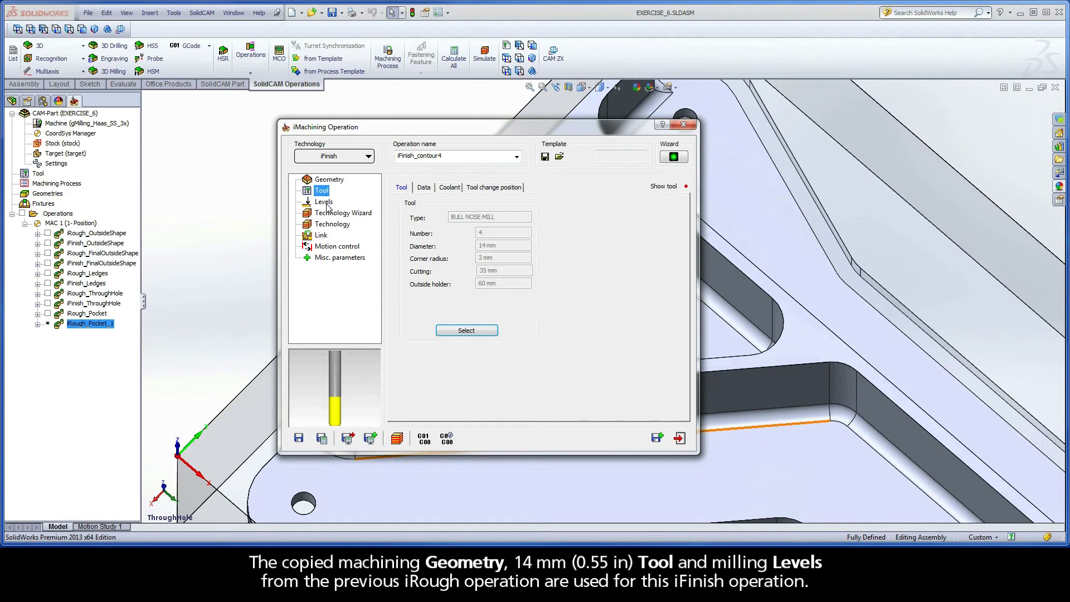
left_click(325, 202)
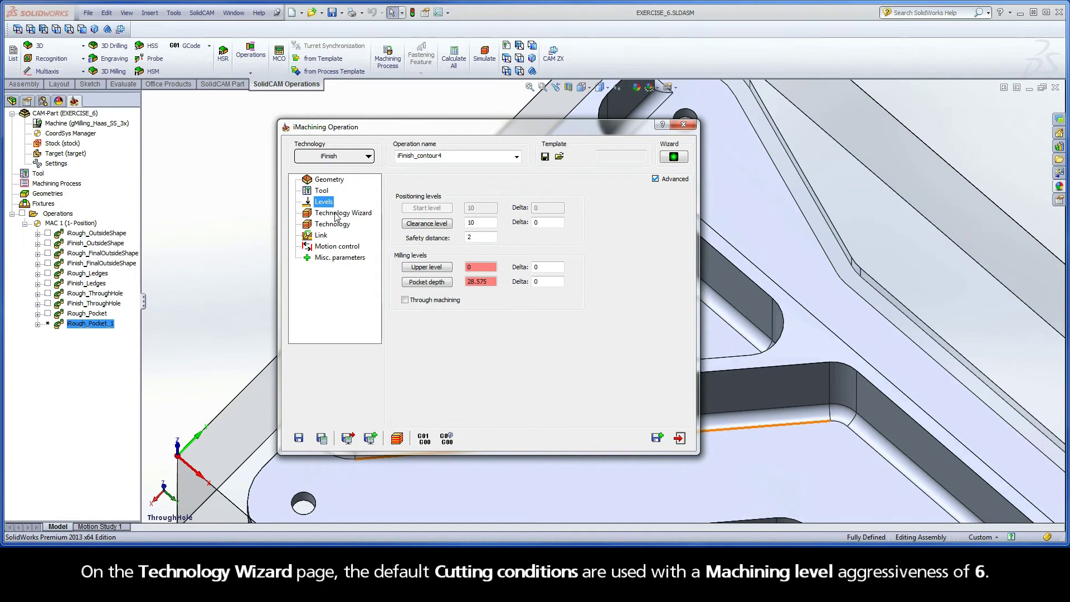
left_click(336, 217)
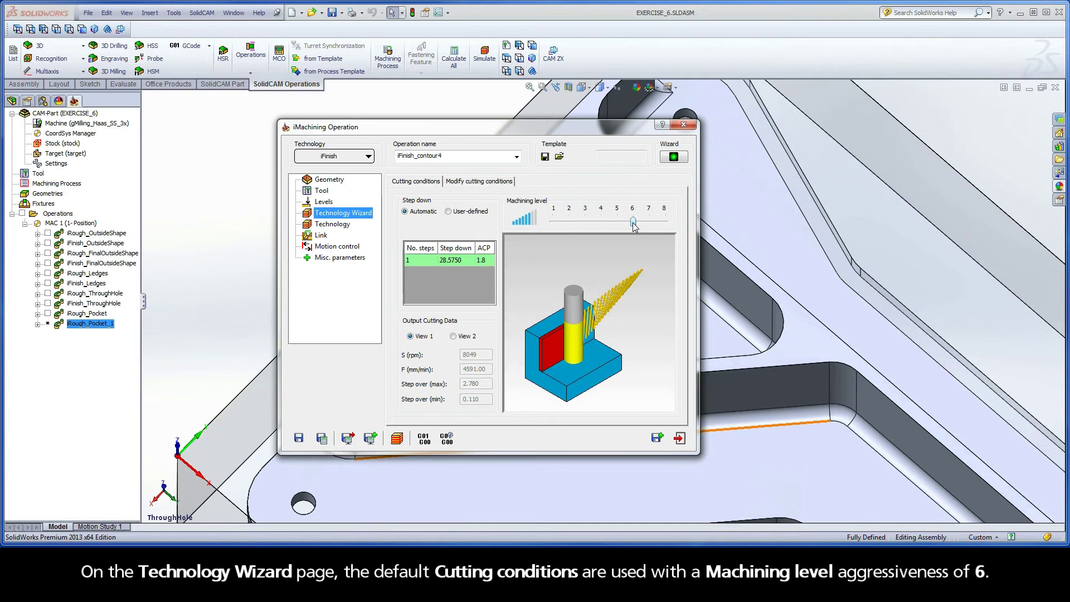
left_click(338, 226)
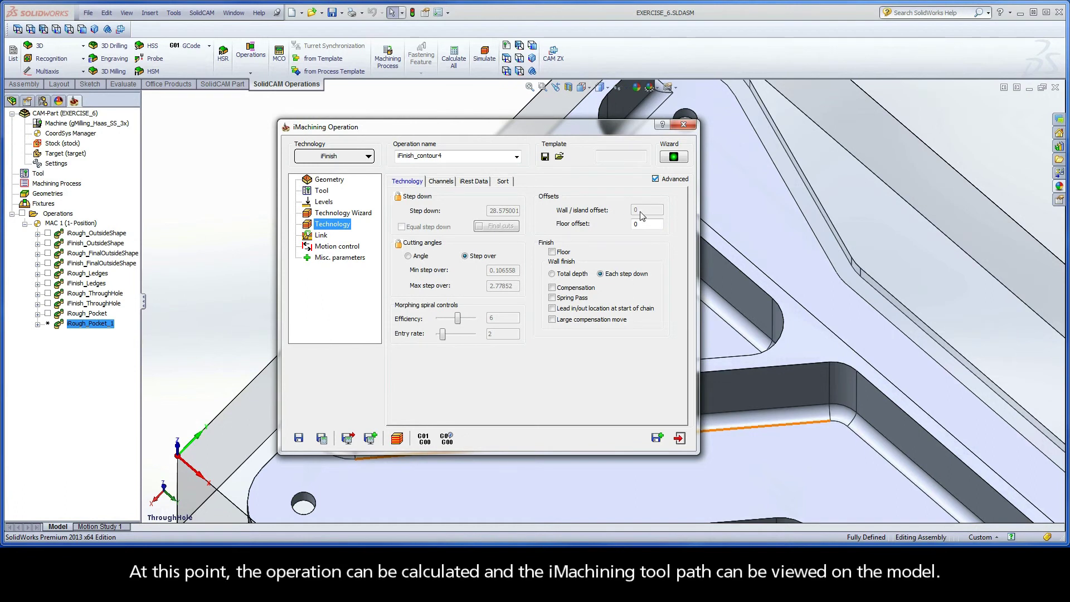
- Rename the operation from iFinish_contour4 to iFinish_Pocket
double_click(448, 156)
left_click_drag(448, 156, 417, 156)
type("Pocke")
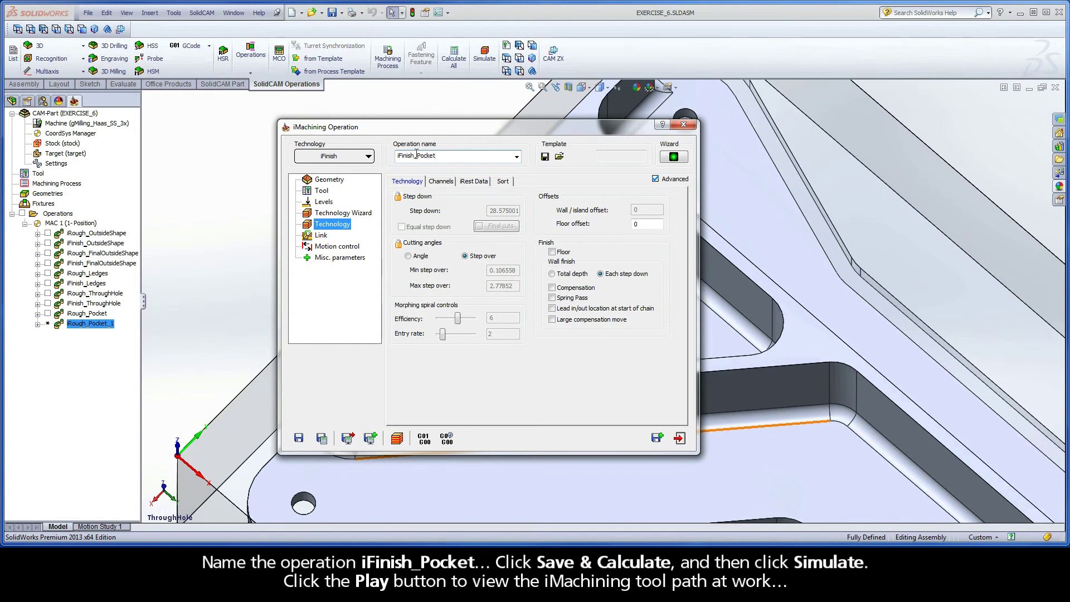
- Calculate iFinish_Pocket and play its corner-and-wall finishing simulation through, adjusting playback speed
left_click(321, 438)
left_click(398, 439)
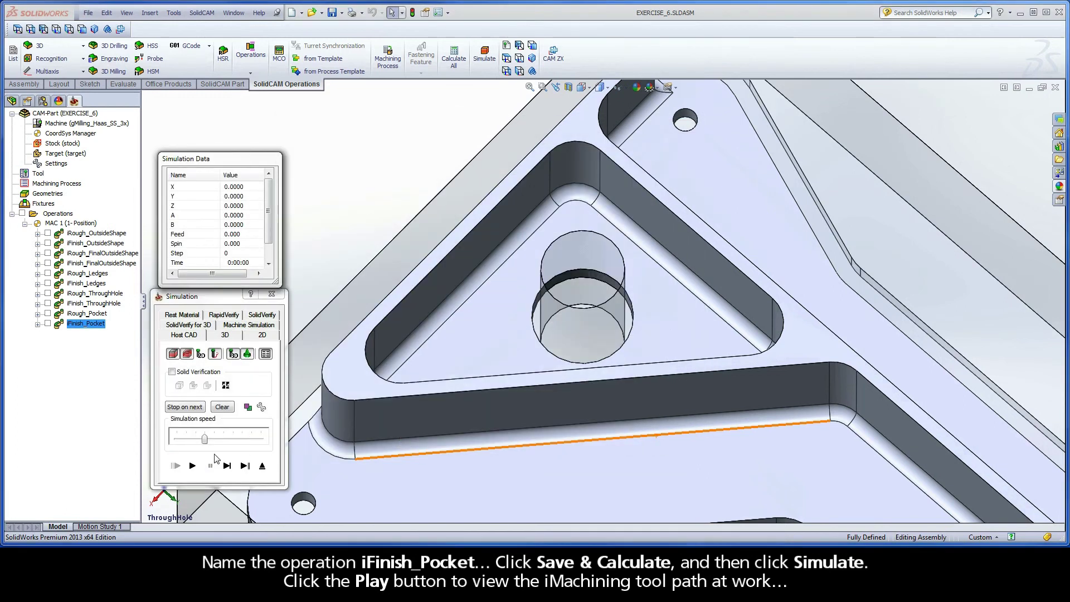
left_click_drag(205, 439, 176, 440)
left_click(191, 466)
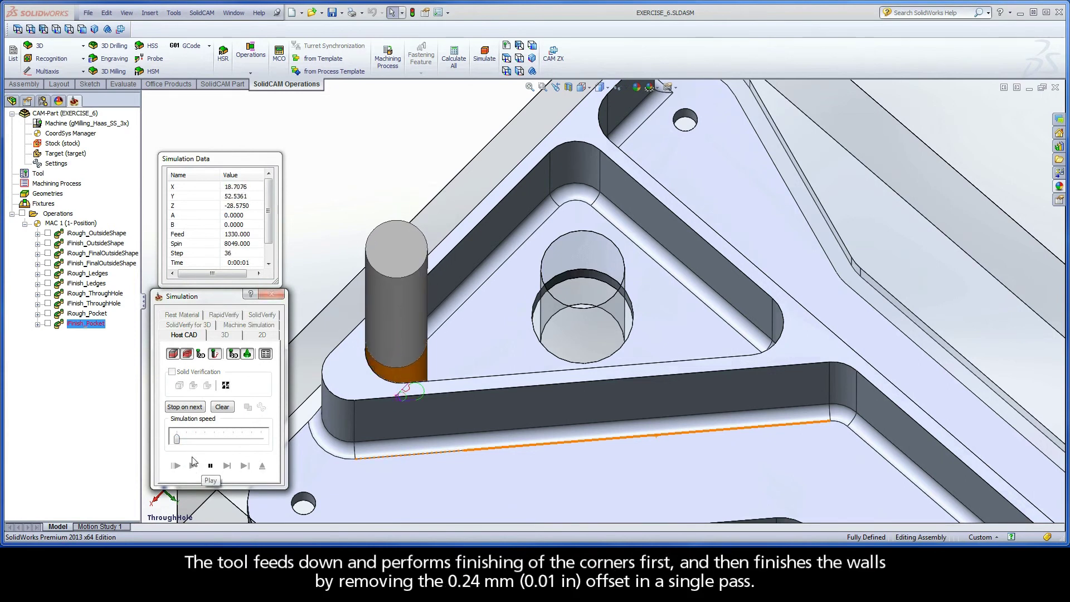
left_click_drag(177, 440, 203, 442)
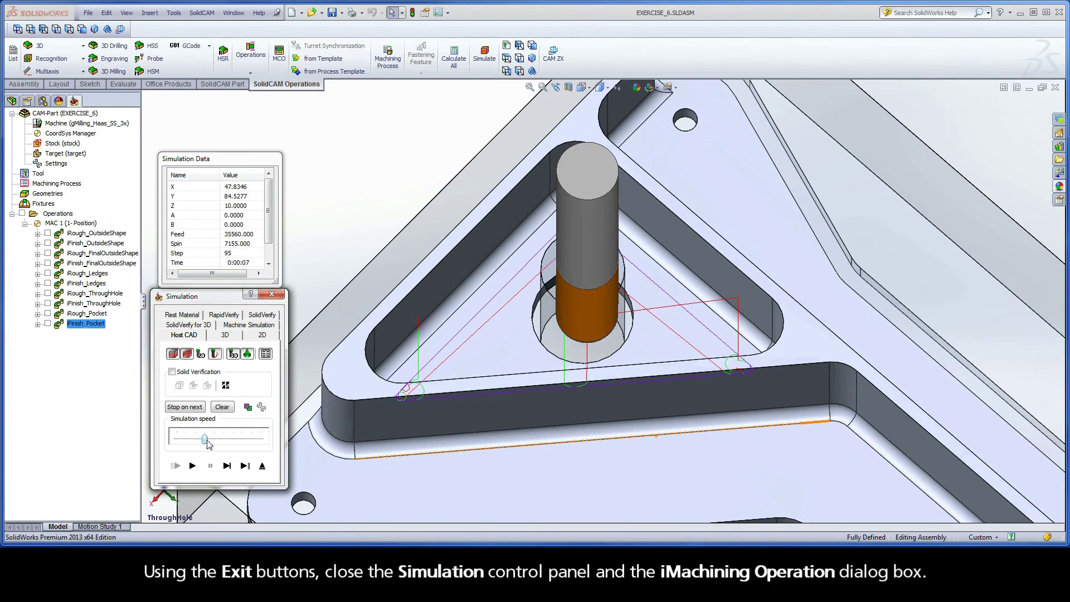
left_click(262, 467)
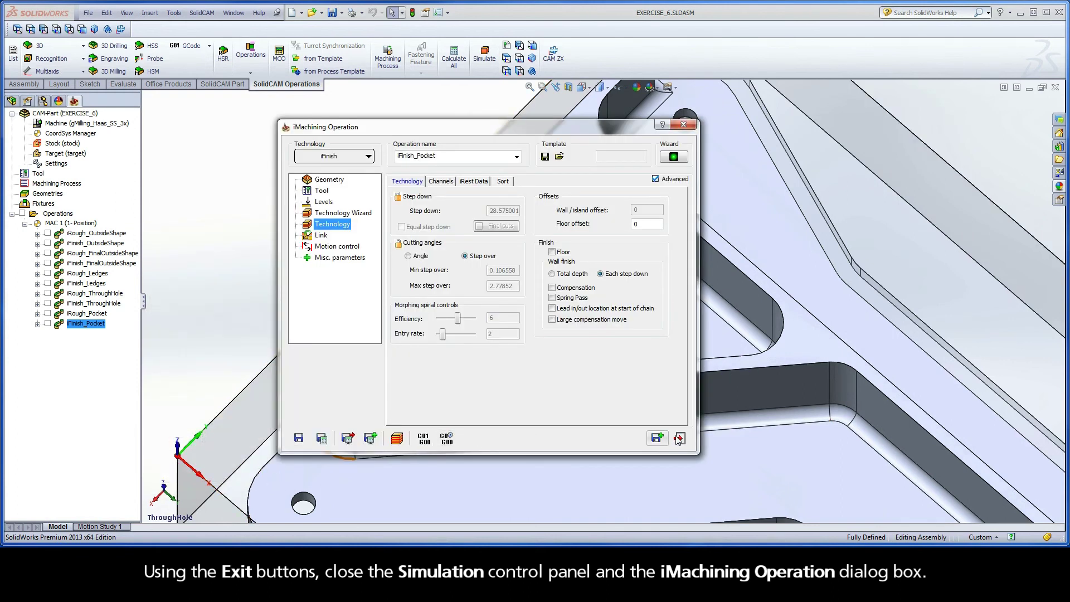